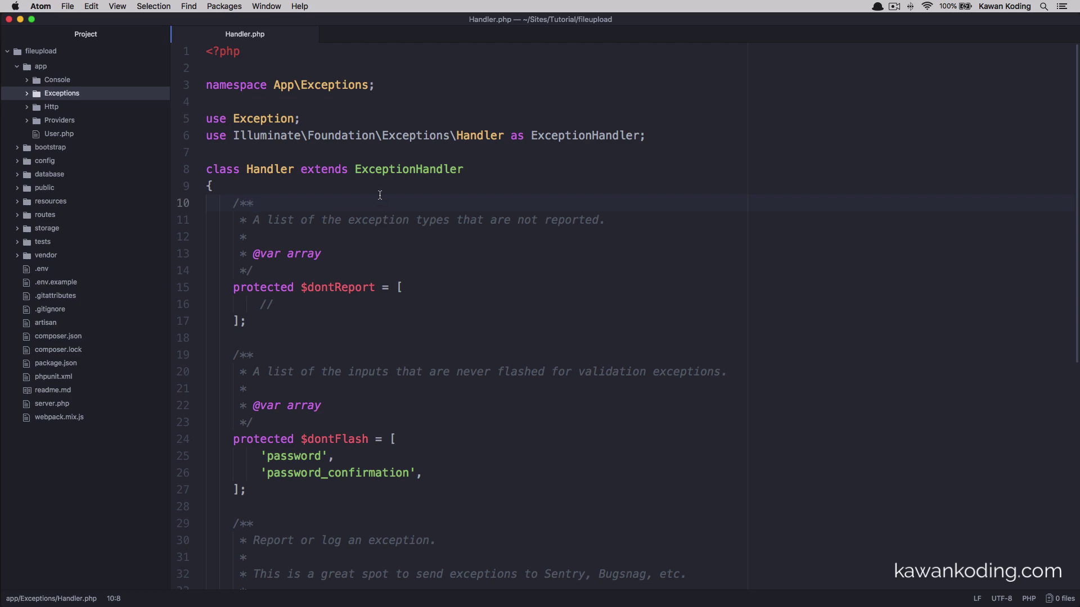
Search the themes available for installation for "material".
key("super+comma")
left_click(238, 226)
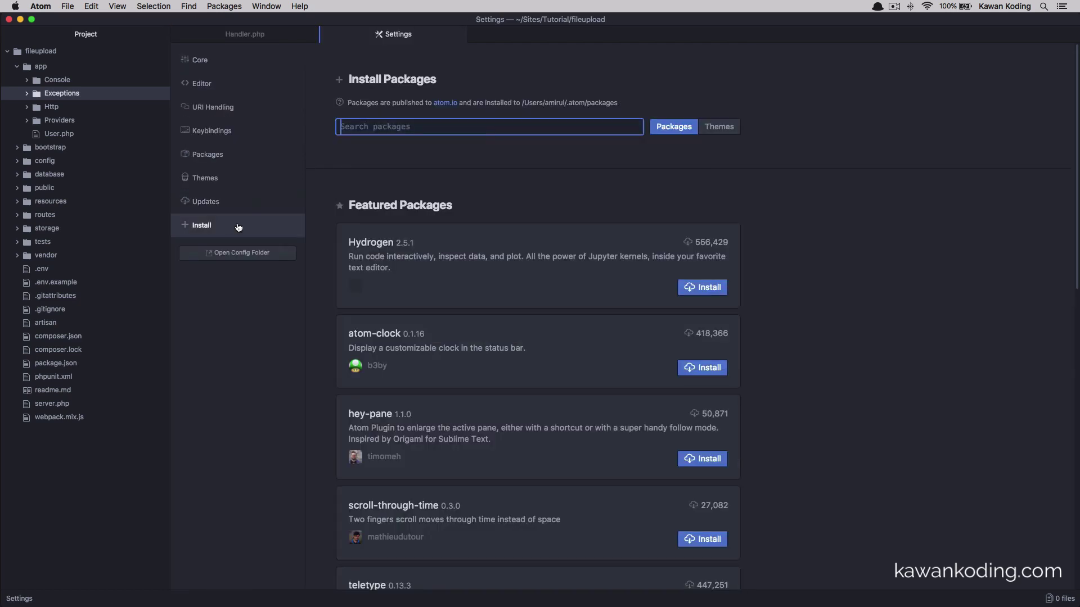
left_click(728, 130)
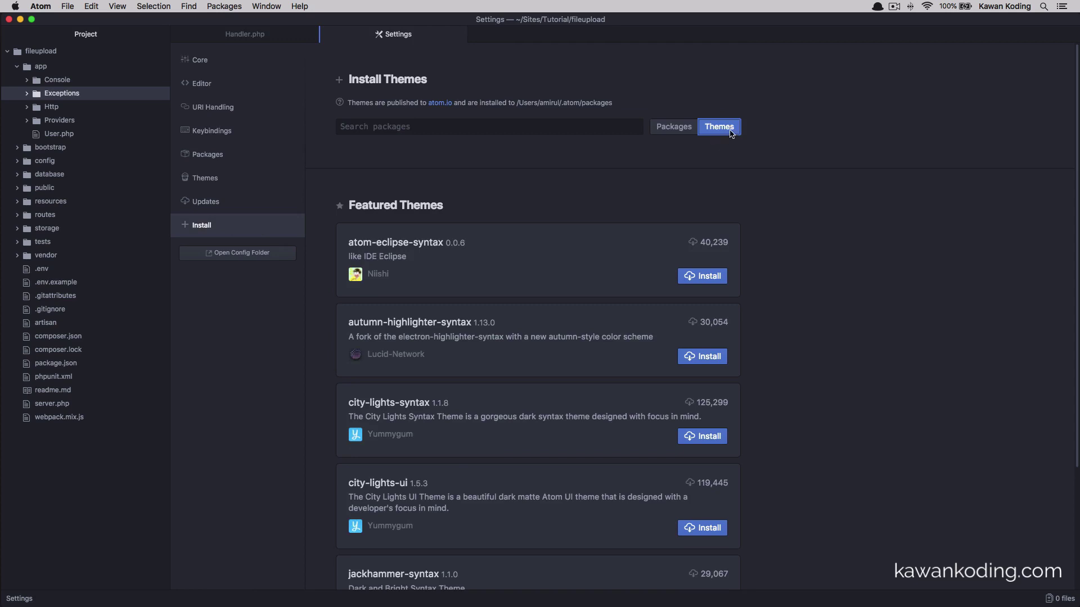
left_click(490, 125)
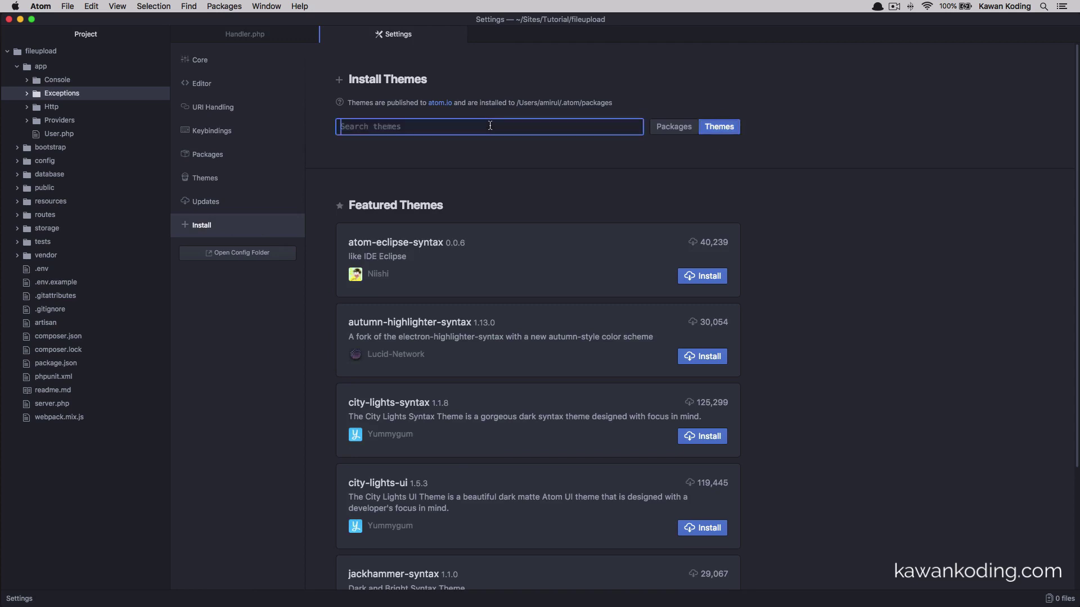
type("a")
key("BackSpace")
type("material")
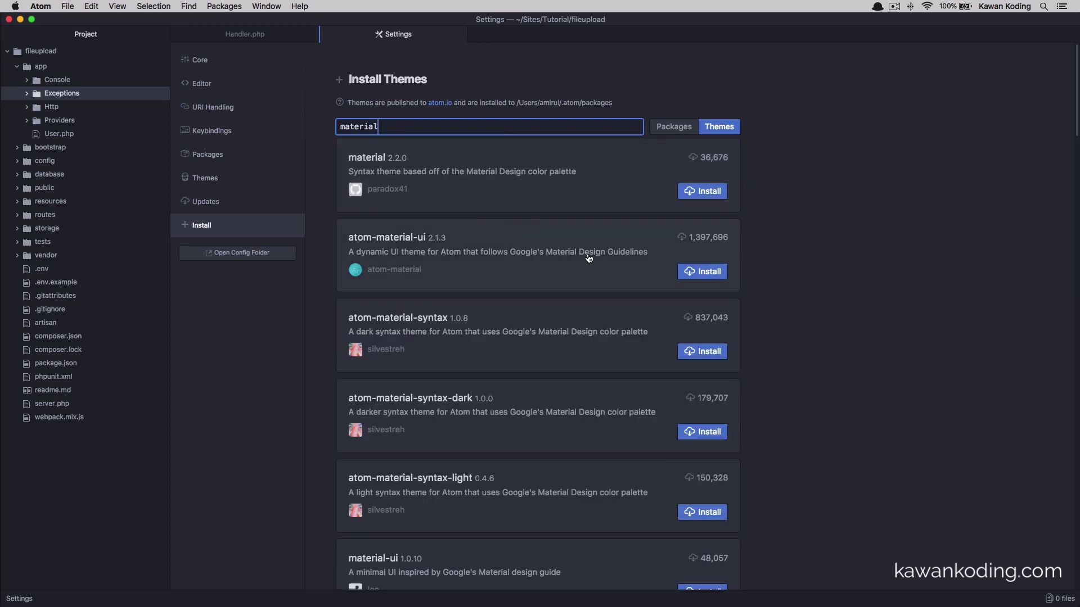
Install the atom-material-ui and atom-material-syntax themes from the search results.
left_click(697, 273)
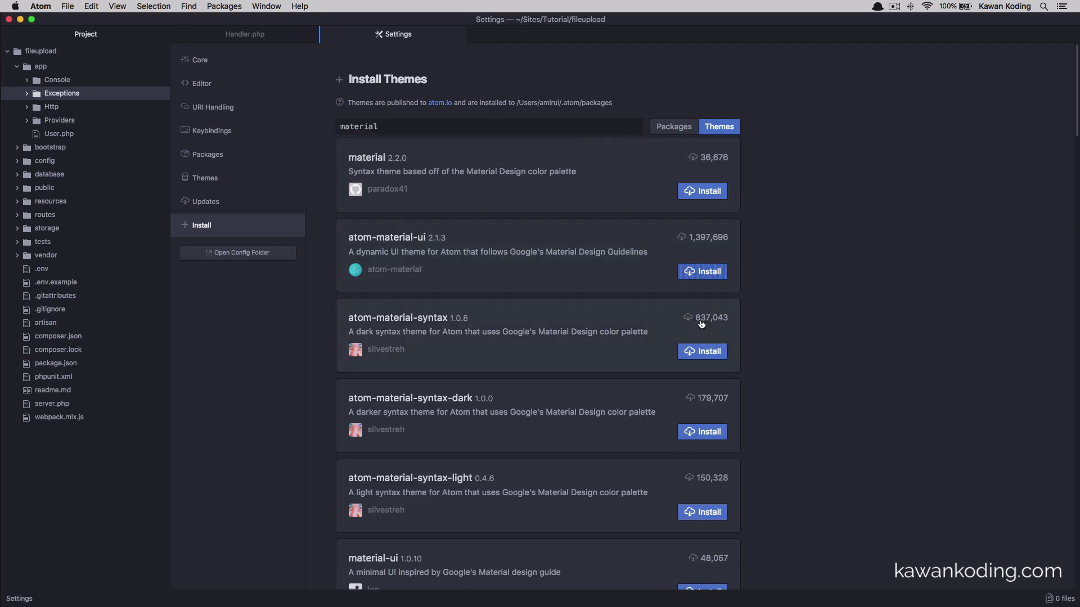
left_click(717, 357)
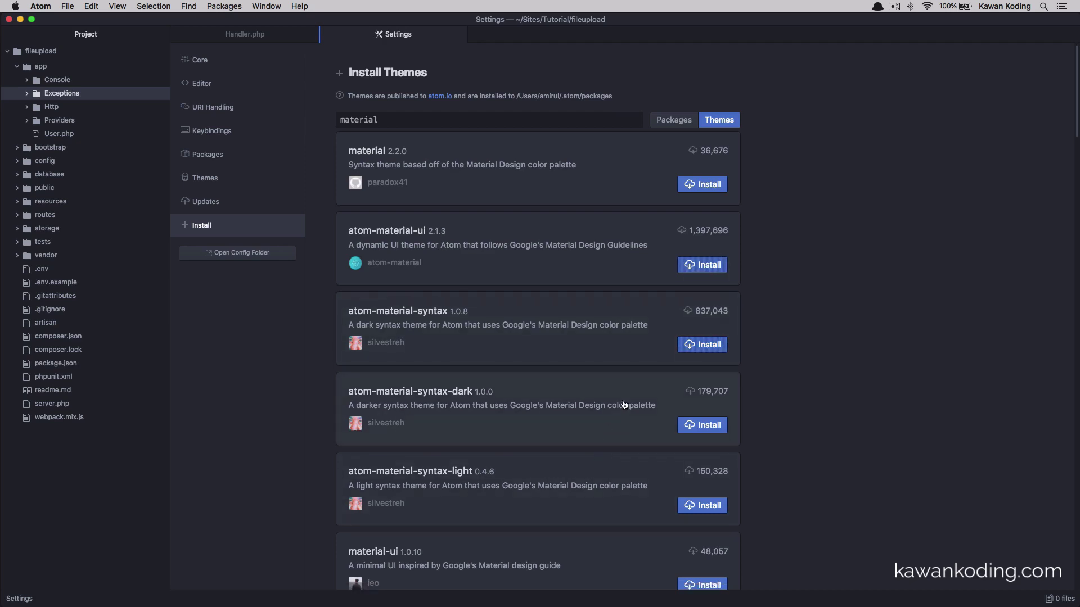
scroll(619, 404, "down", 1)
scroll(731, 269, "up", 1)
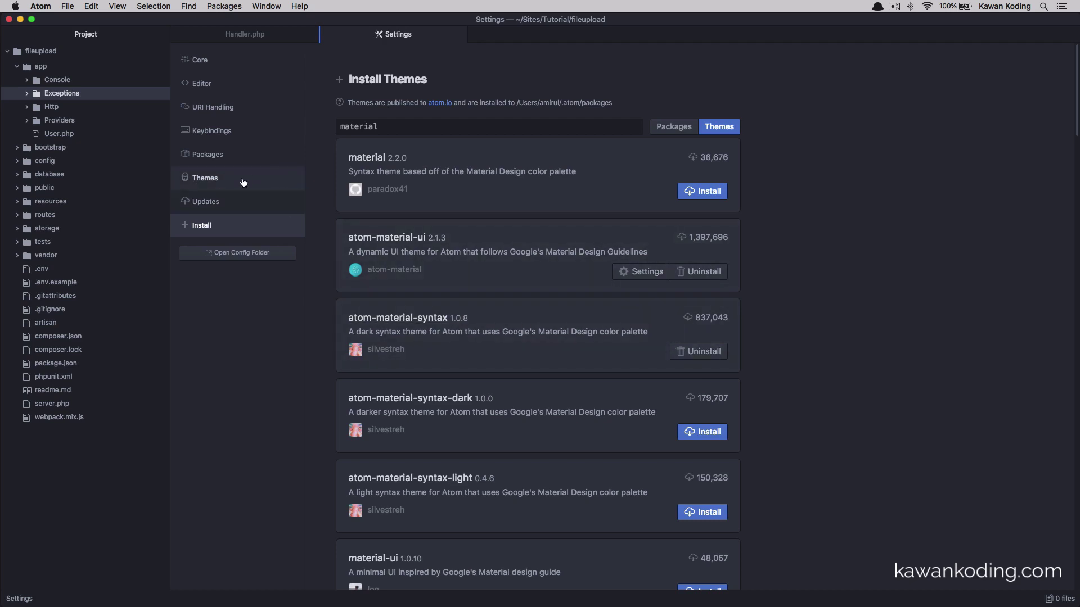
Set the UI theme to Atom Material and check how Handler.php looks with it.
left_click(215, 180)
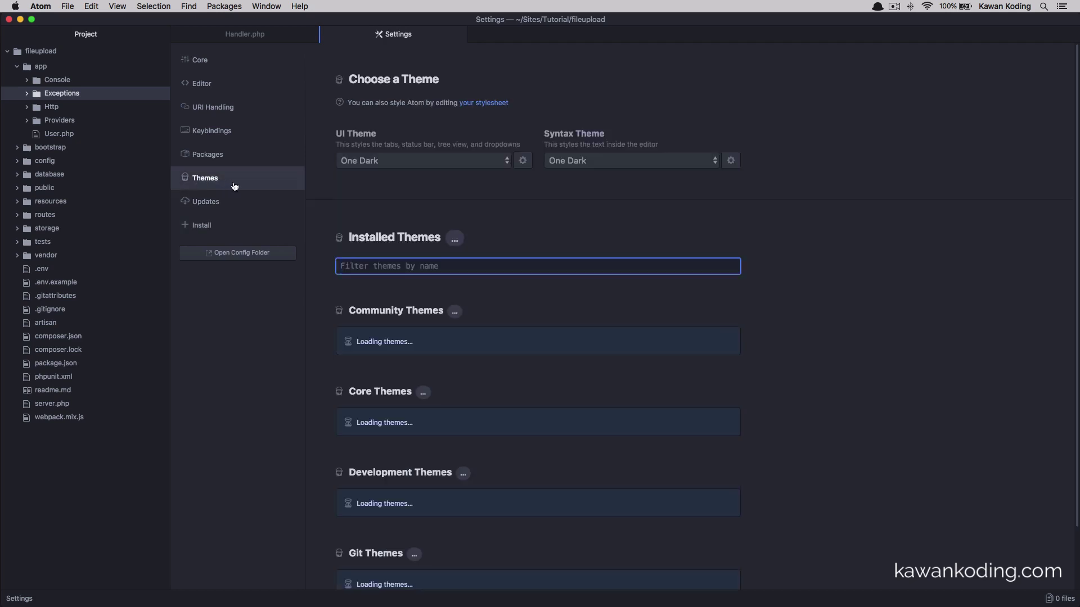
left_click(434, 161)
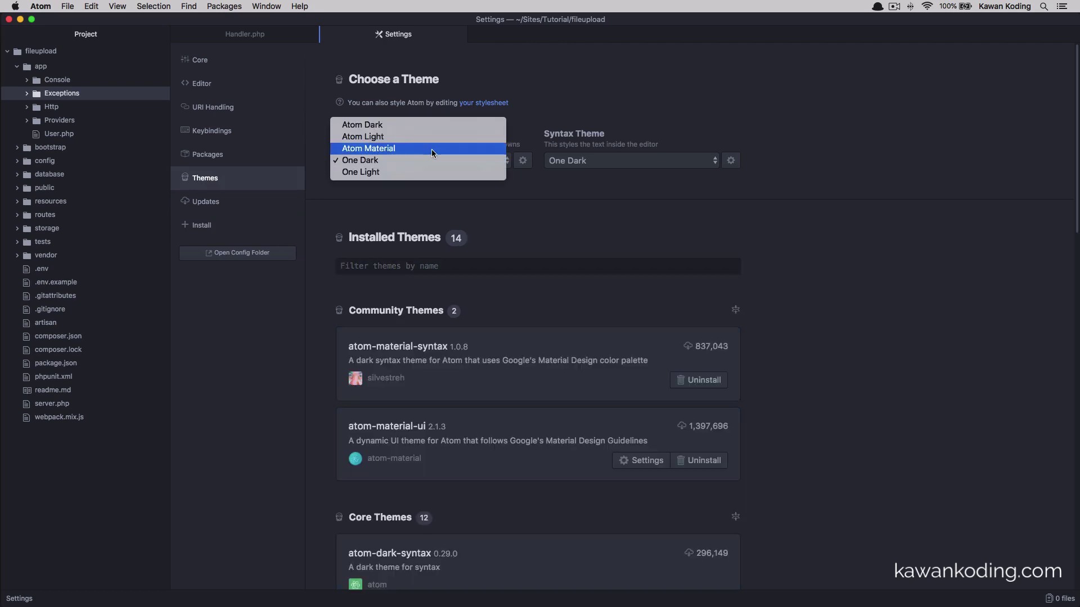
left_click(431, 149)
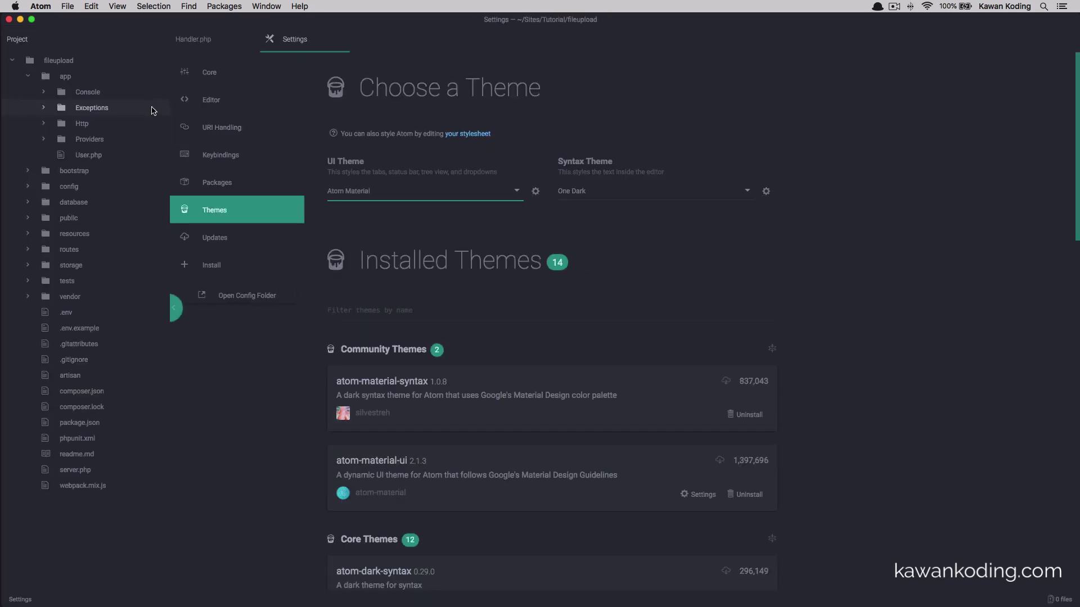
left_click(204, 41)
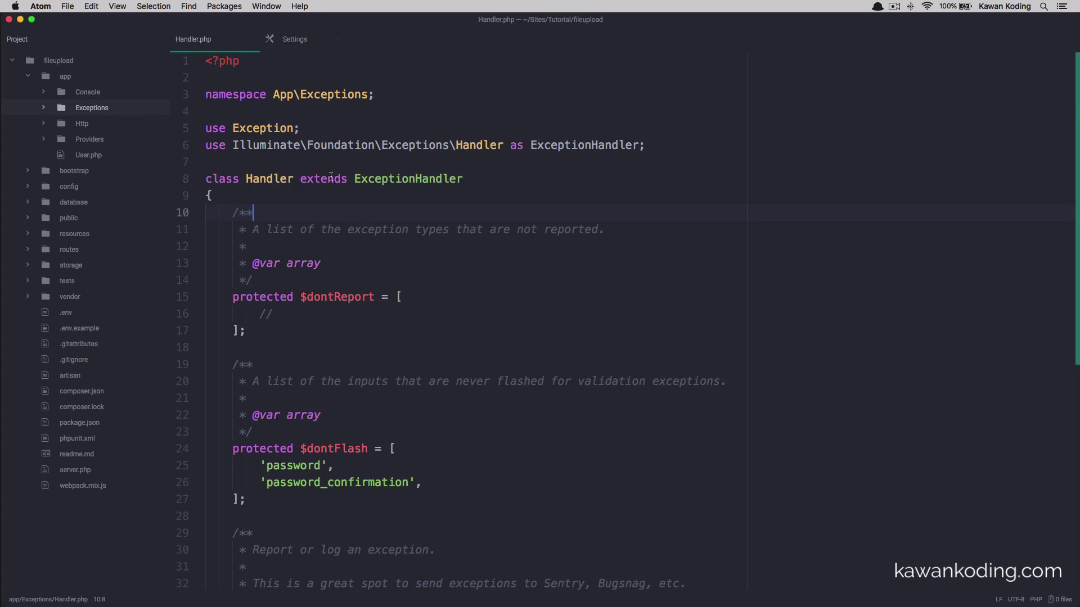
left_click_drag(206, 128, 654, 157)
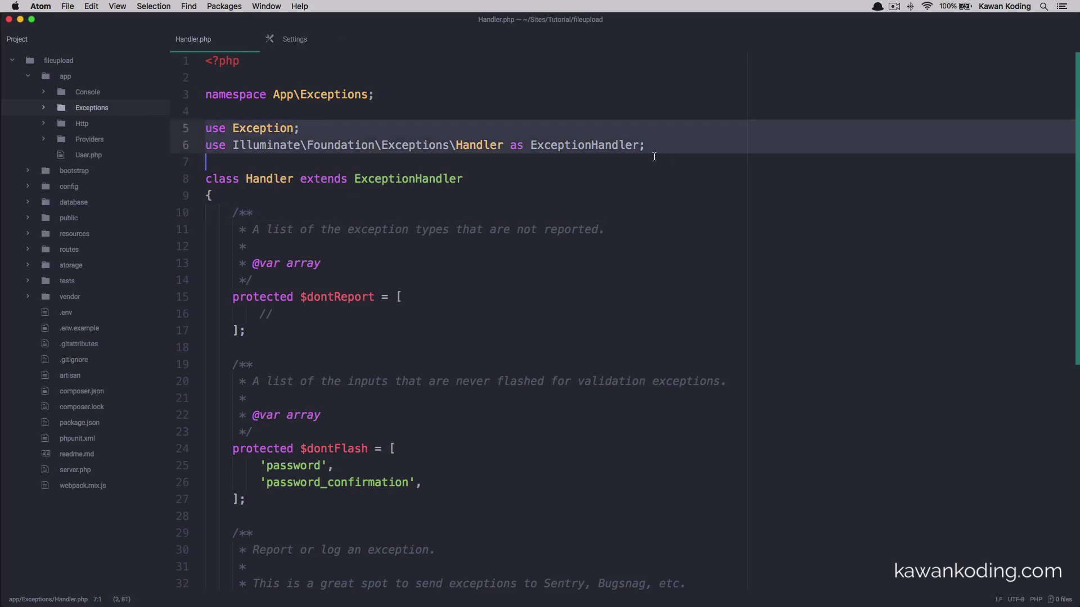
Set the syntax theme to Atom Material in the theme settings.
left_click(301, 40)
left_click(665, 193)
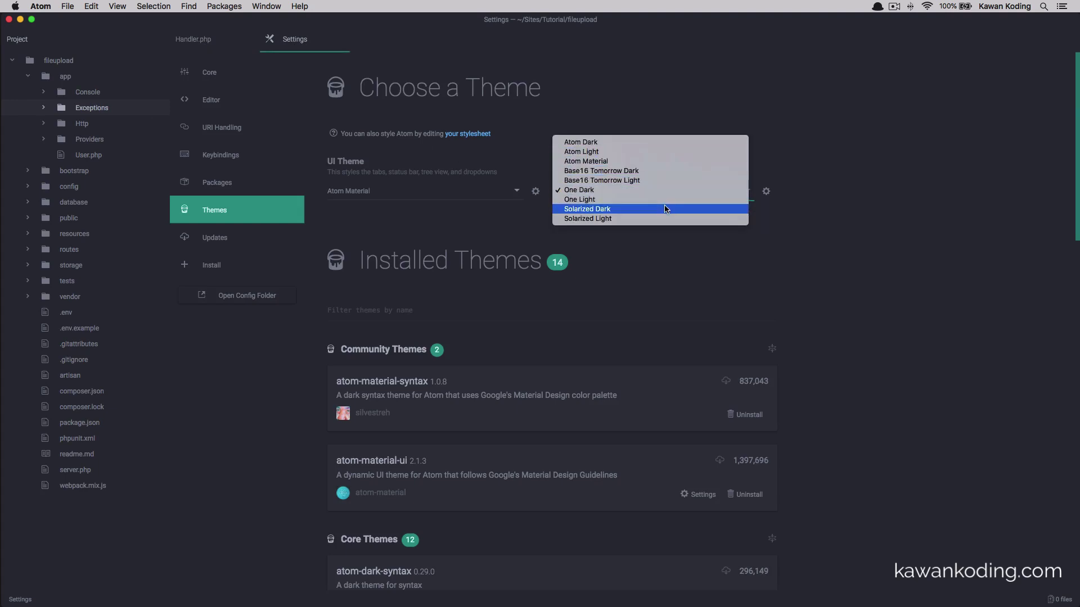
left_click(652, 164)
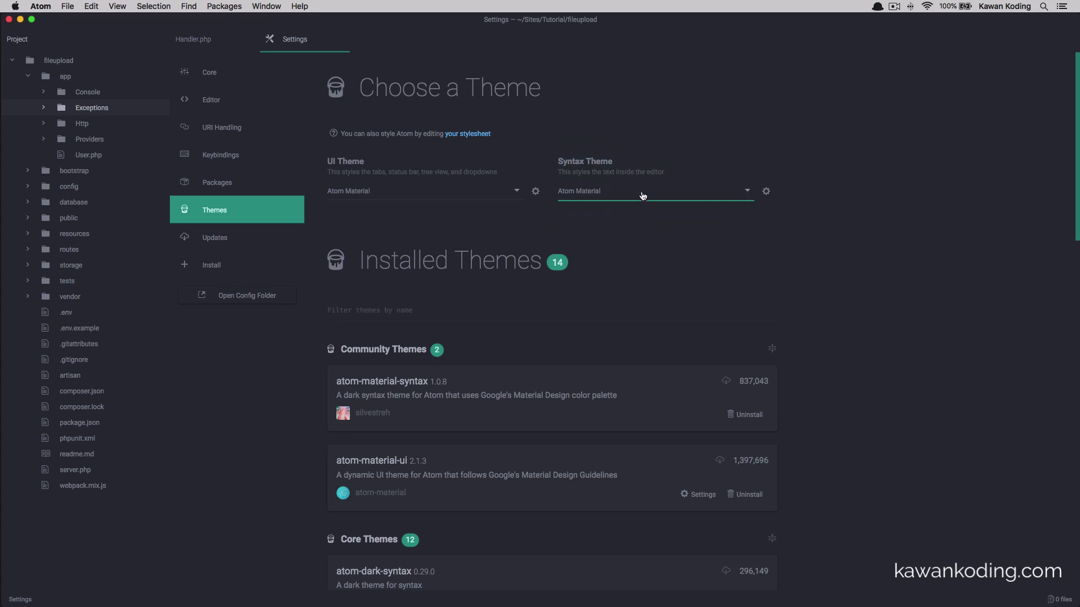
Examine the syntax colouring of the code in Handler.php from the first line to the end of the file.
left_click(206, 42)
left_click(505, 212)
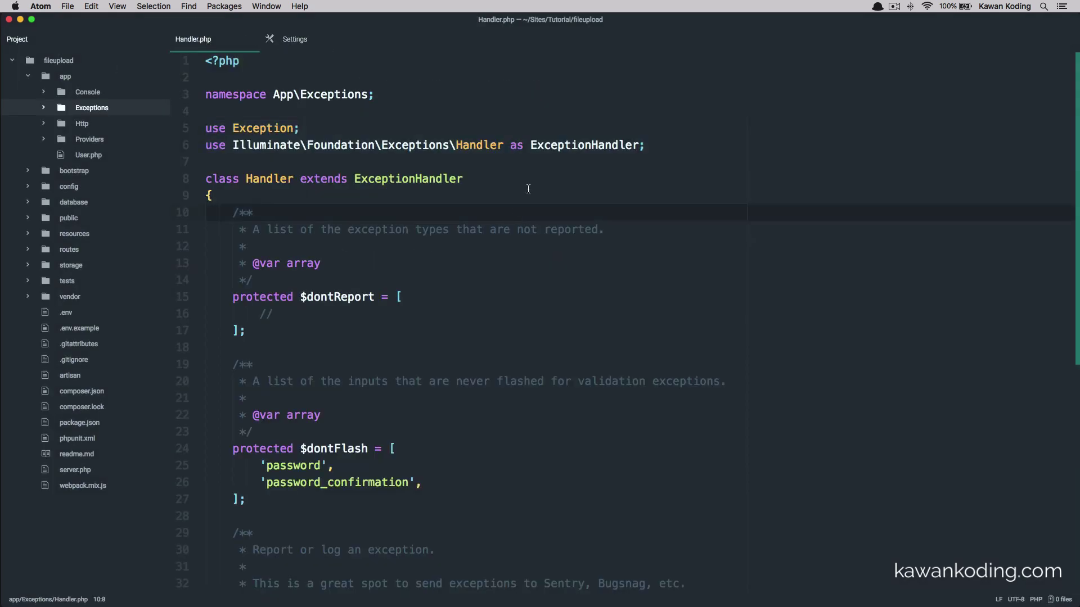
scroll(567, 269, "down", 6)
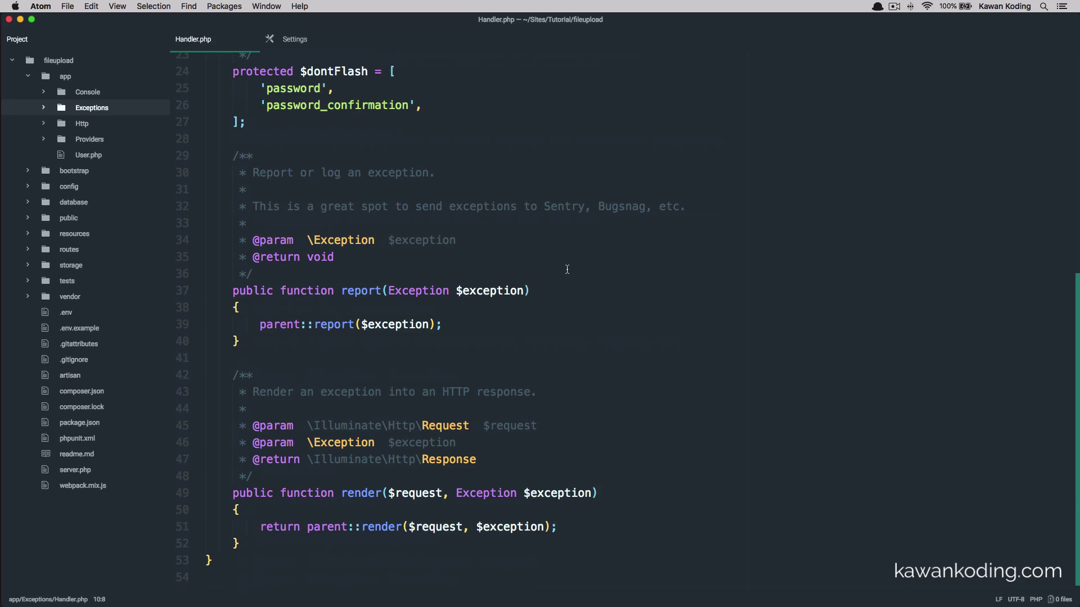
scroll(567, 269, "up", 6)
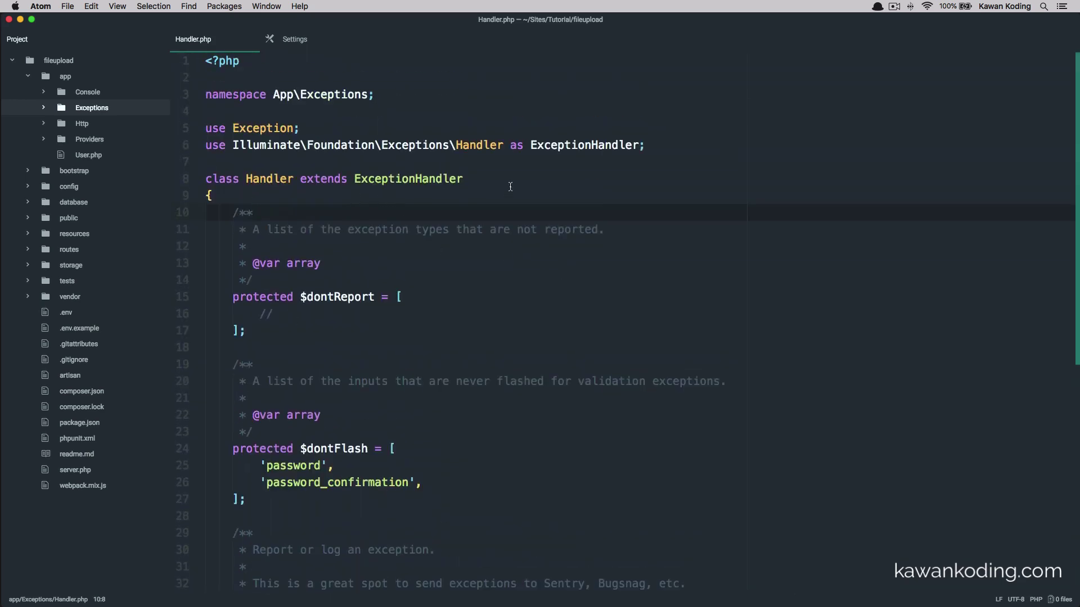
left_click_drag(510, 187, 213, 179)
scroll(455, 275, "down", 6)
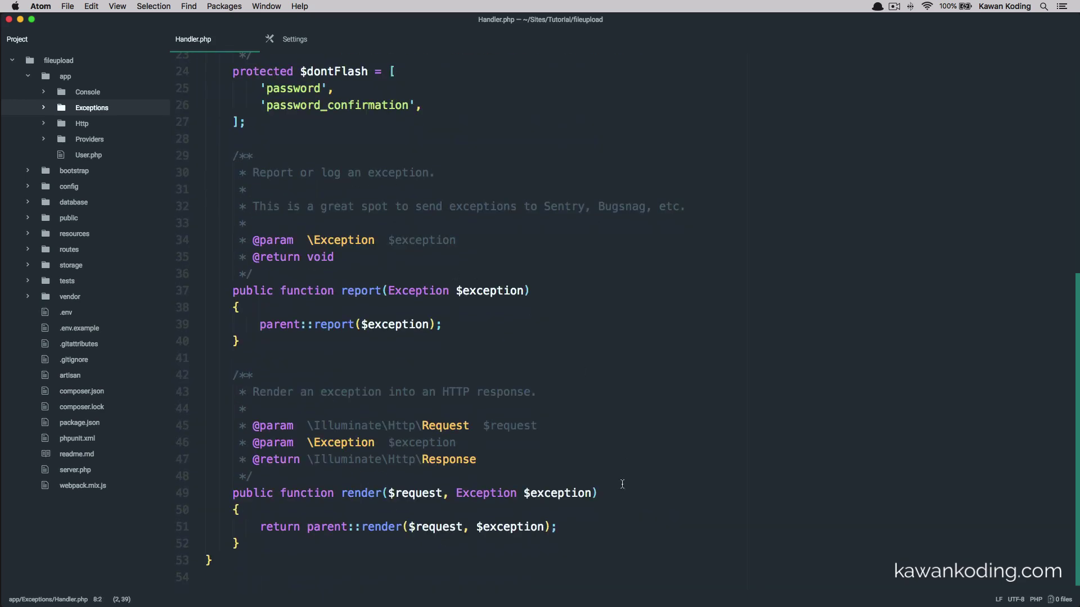
scroll(459, 334, "up", 6)
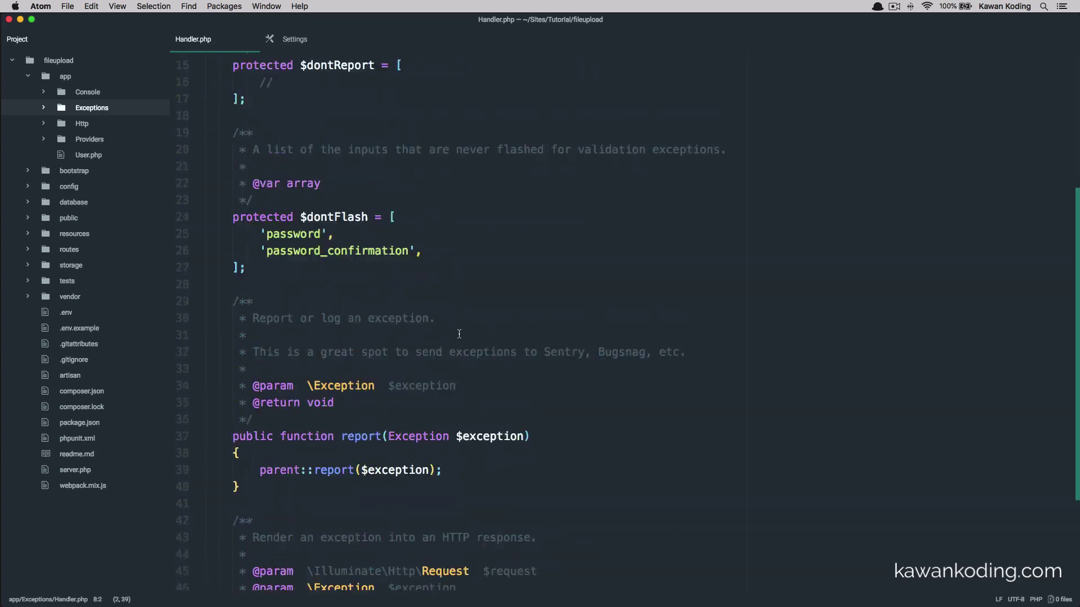
left_click(517, 274)
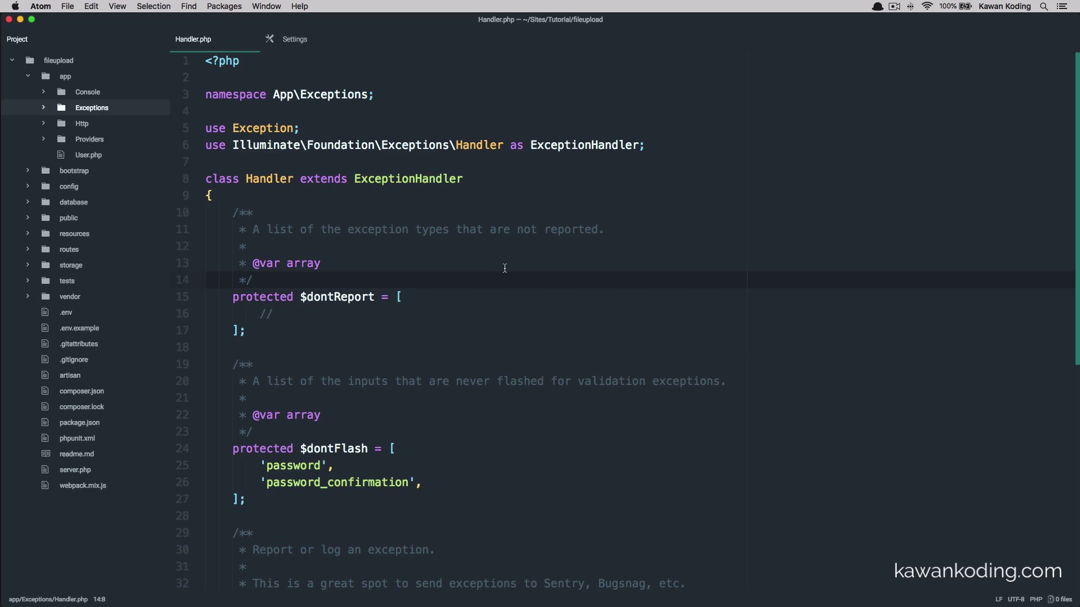
Open the Atom Material UI theme's own settings and go to its color options.
key("super+comma")
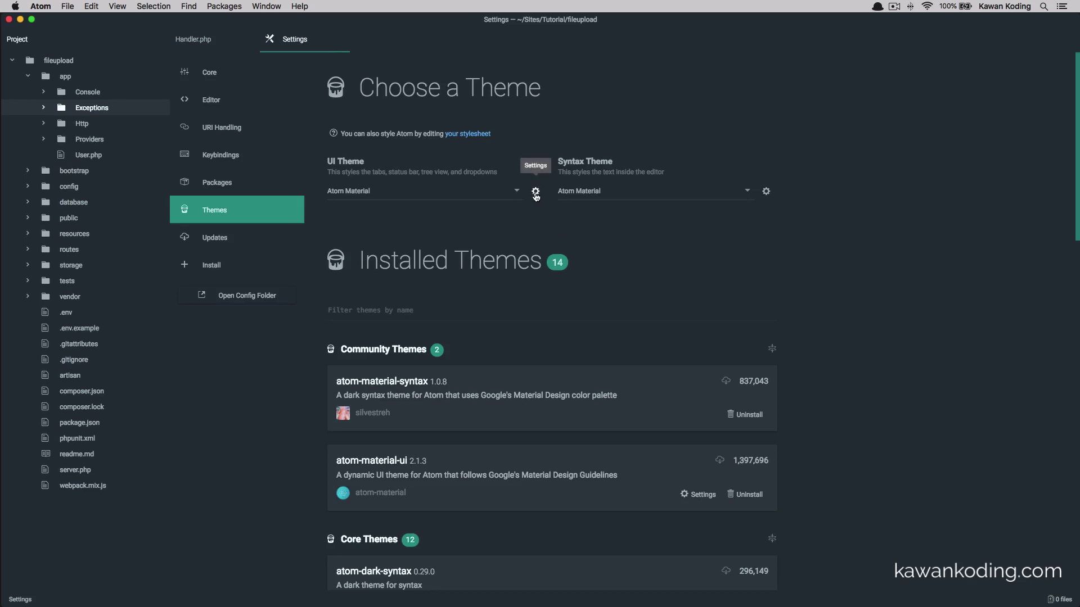
left_click(536, 192)
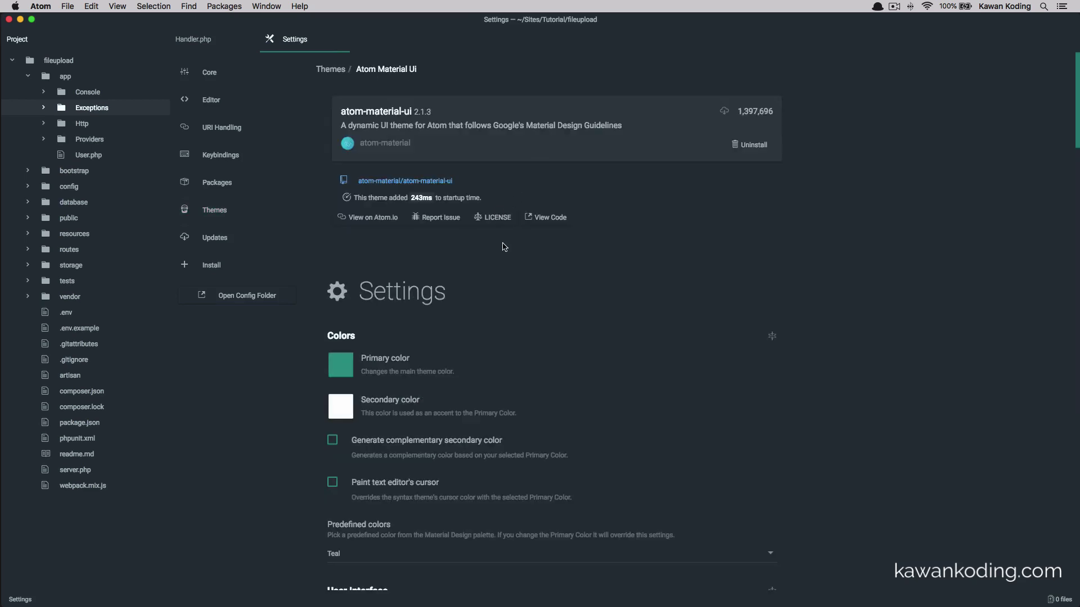
scroll(504, 248, "down", 1)
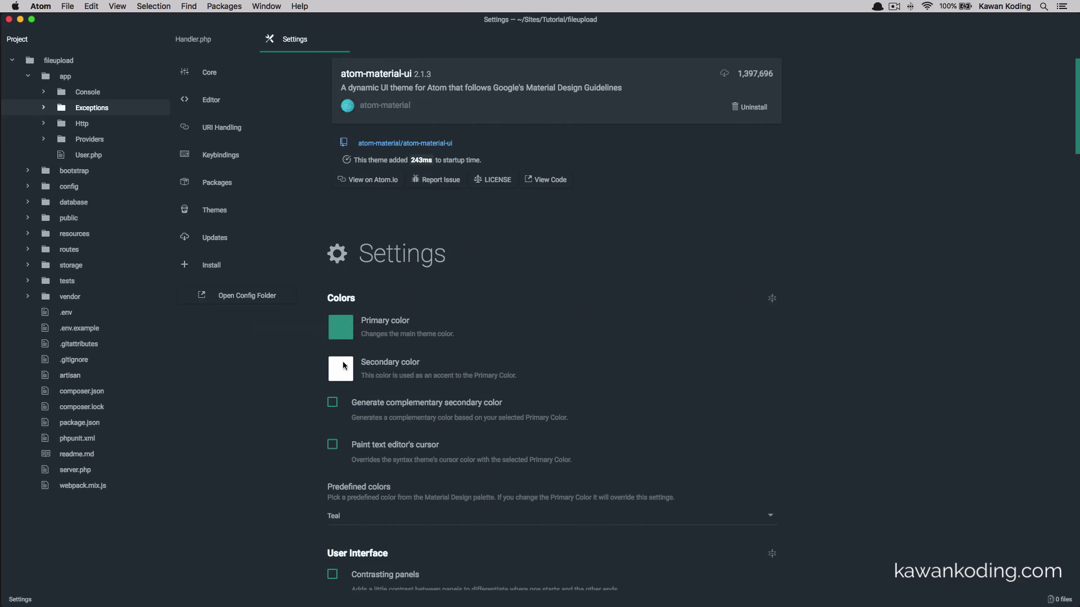
scroll(384, 373, "down", 2)
scroll(386, 325, "down", 2)
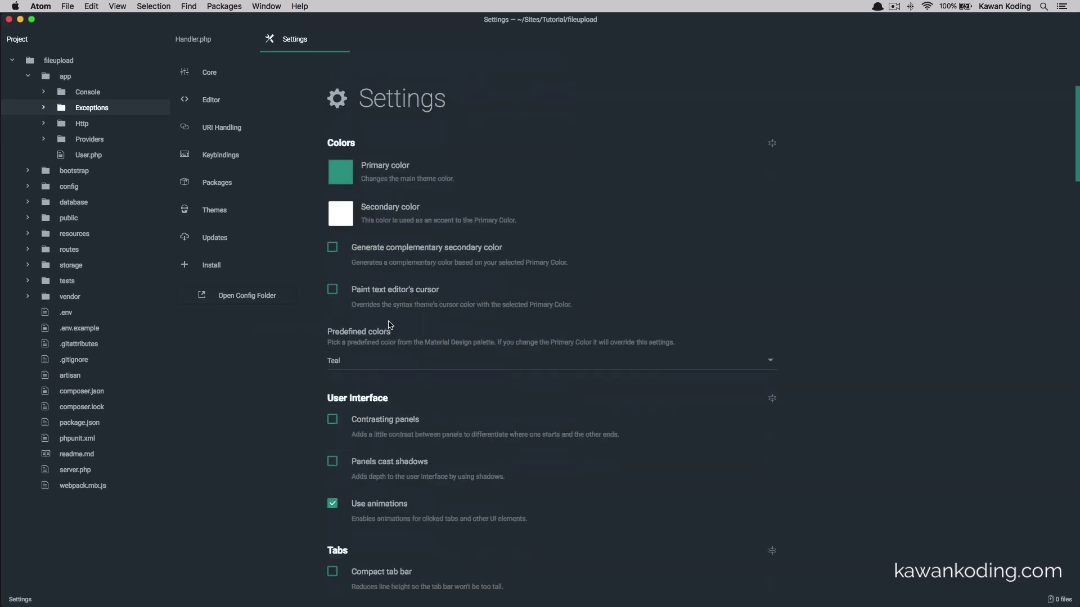
Try Indigo as the UI theme's predefined color and check the look of Handler.php.
left_click(467, 370)
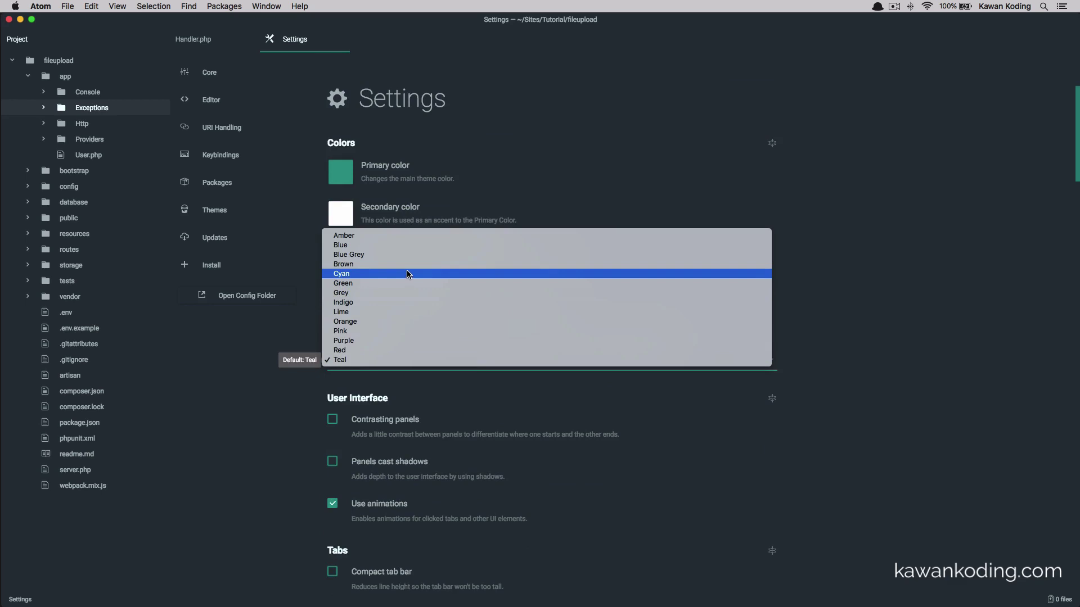
left_click(407, 302)
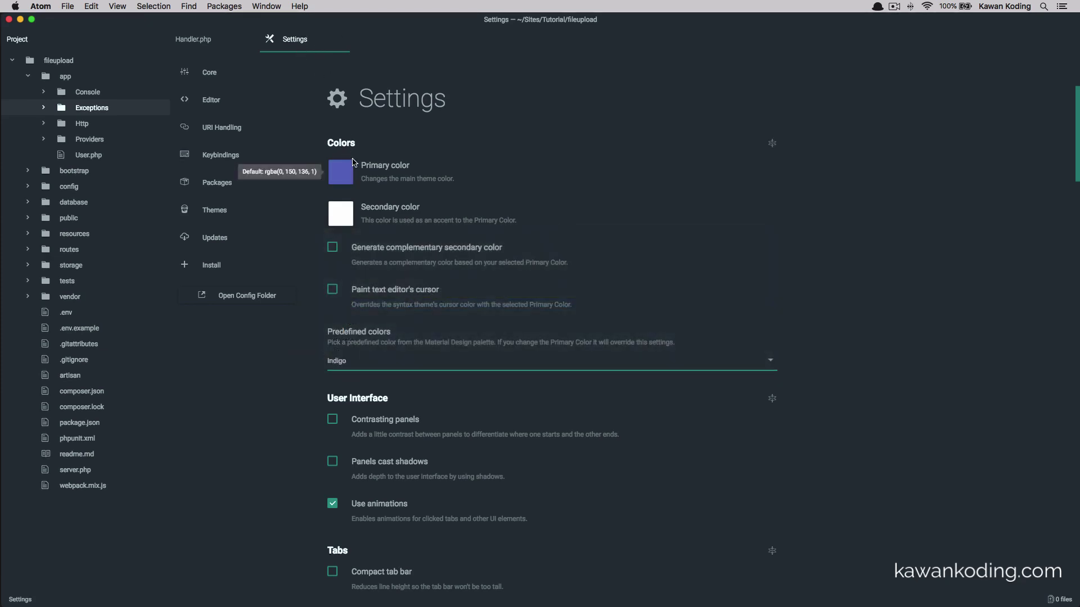
scroll(352, 178, "up", 3)
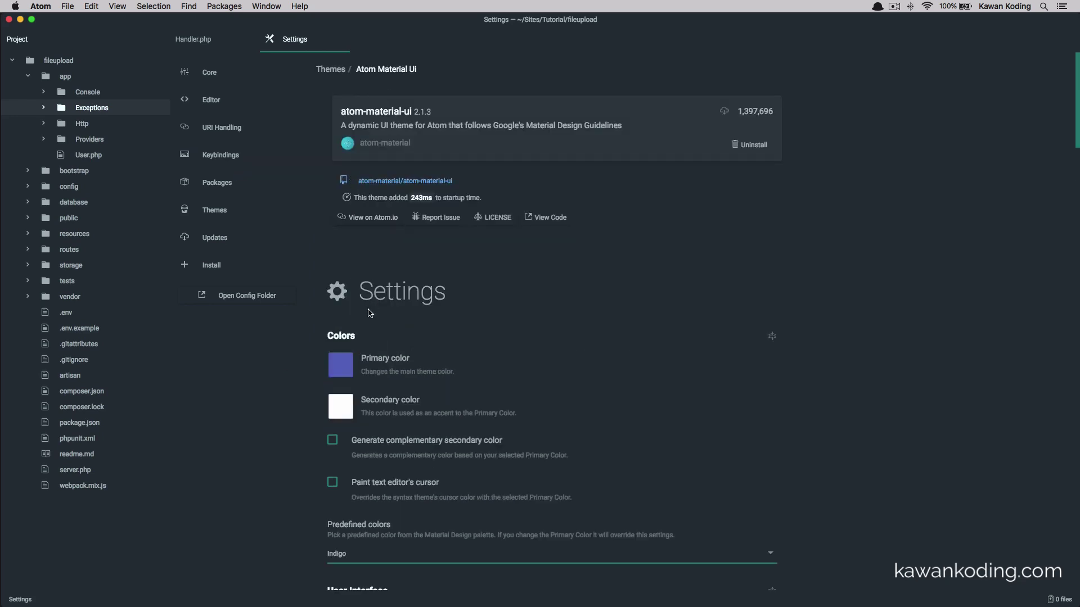
left_click(200, 41)
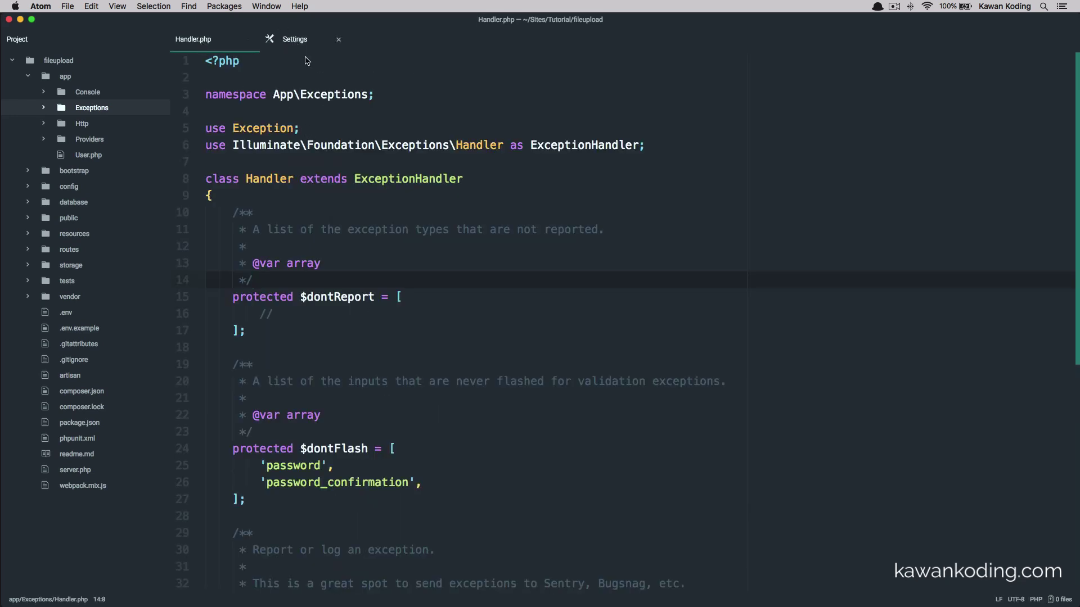
left_click(290, 38)
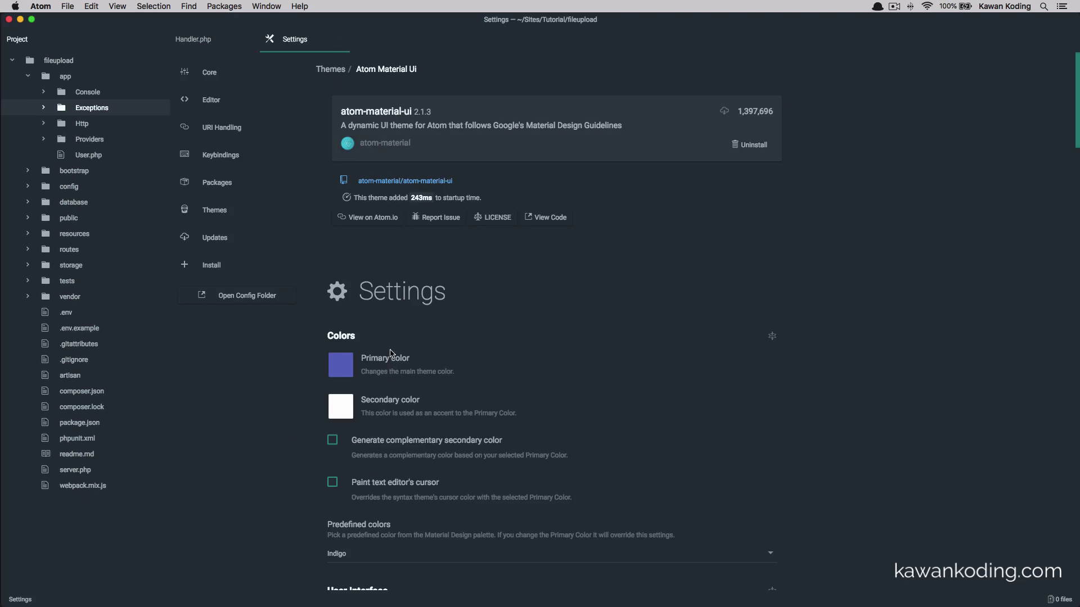
Try Lime as the UI theme's predefined color, and set it back to Teal.
scroll(398, 350, "down", 5)
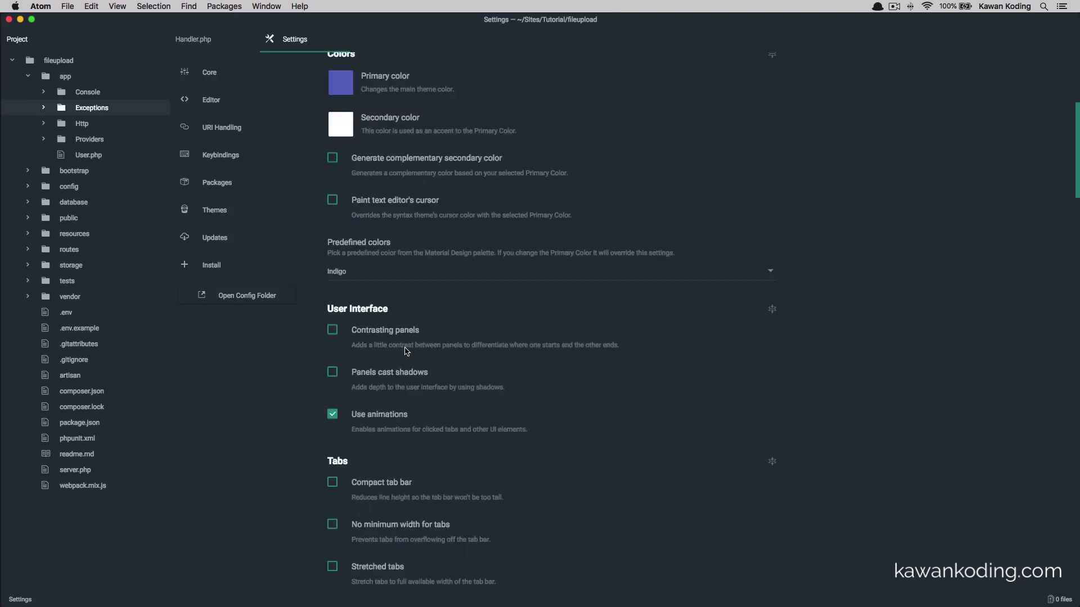
left_click(425, 290)
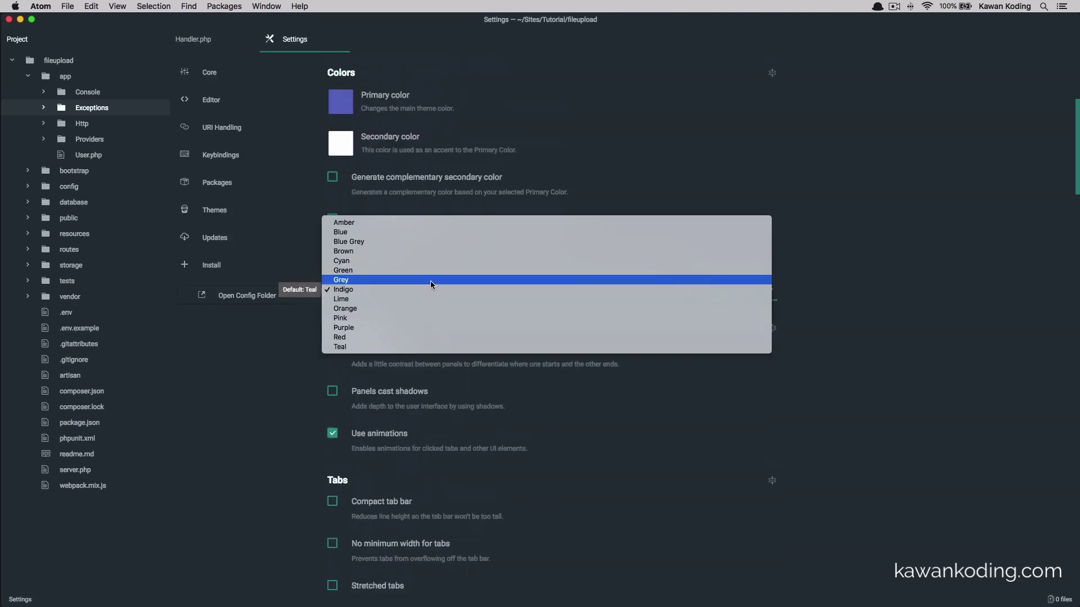
left_click(415, 301)
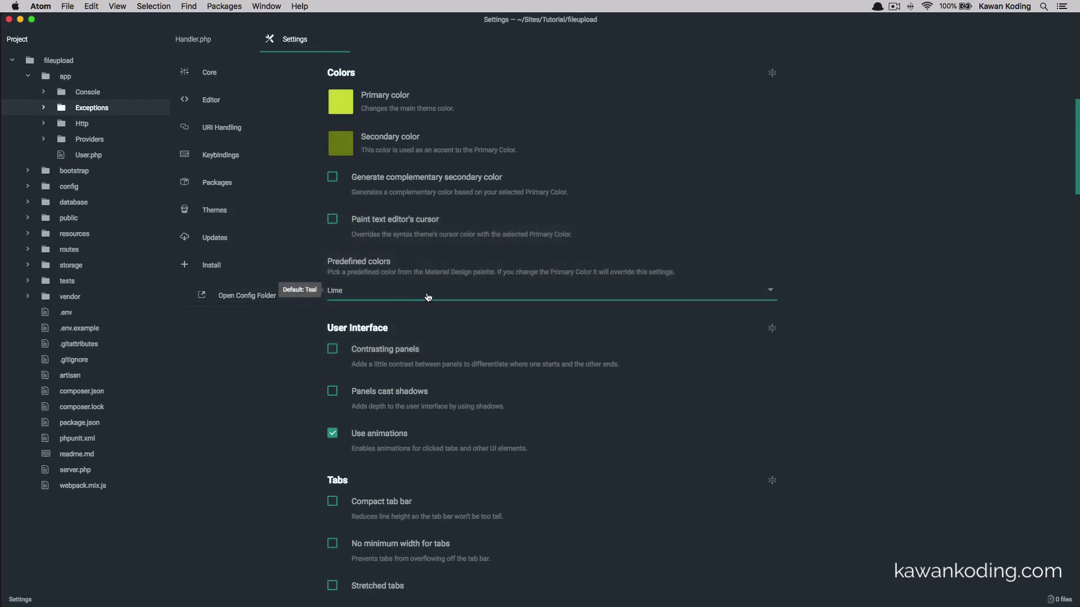
left_click(427, 294)
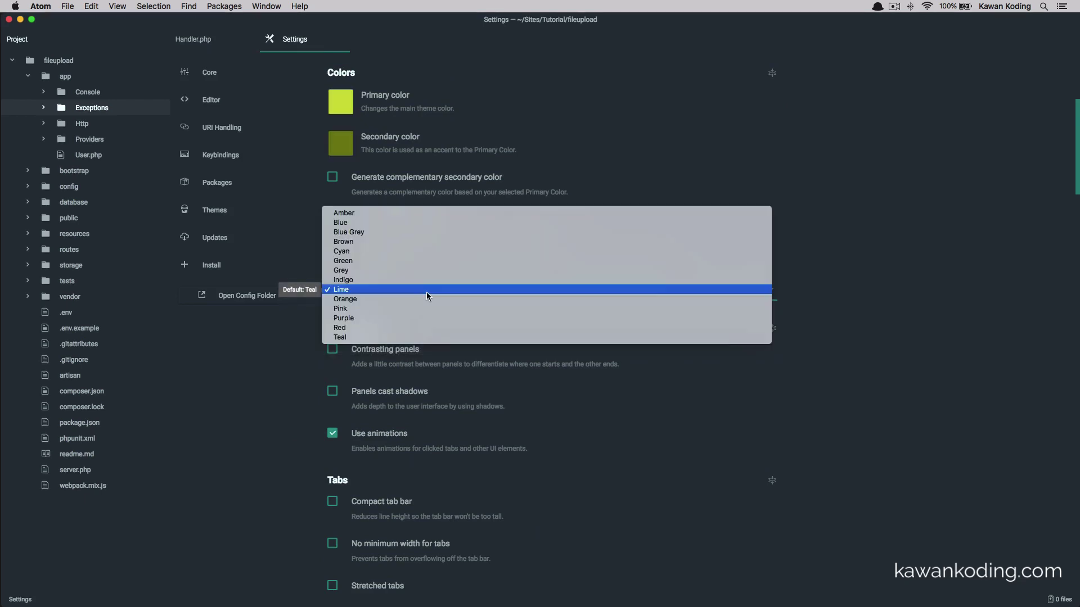
left_click(395, 335)
Enable the Tinted tab bar option for the Atom Material UI theme.
scroll(493, 334, "down", 5)
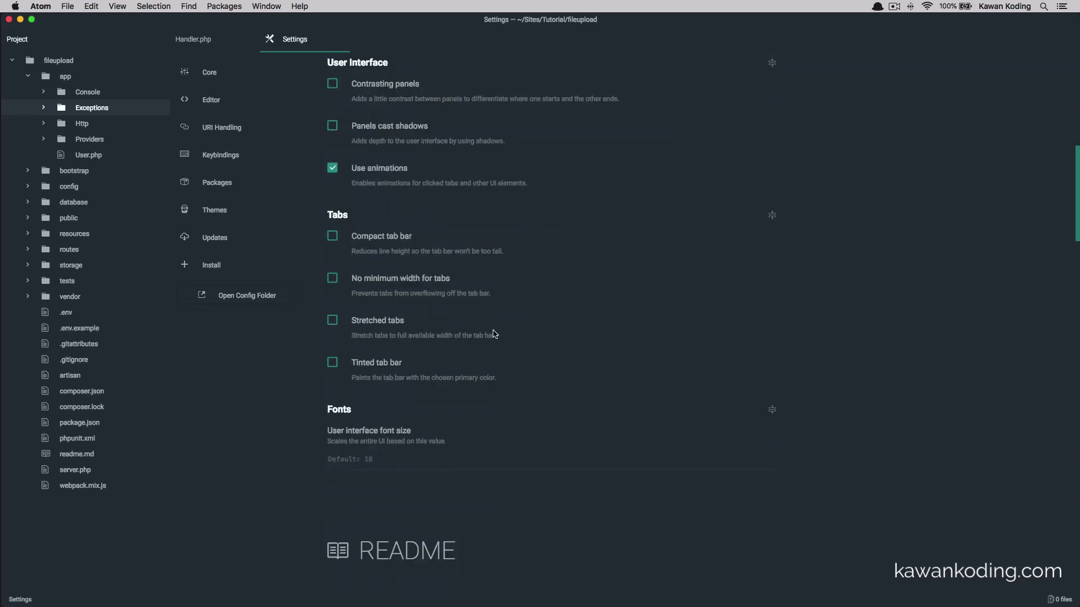
left_click(396, 371)
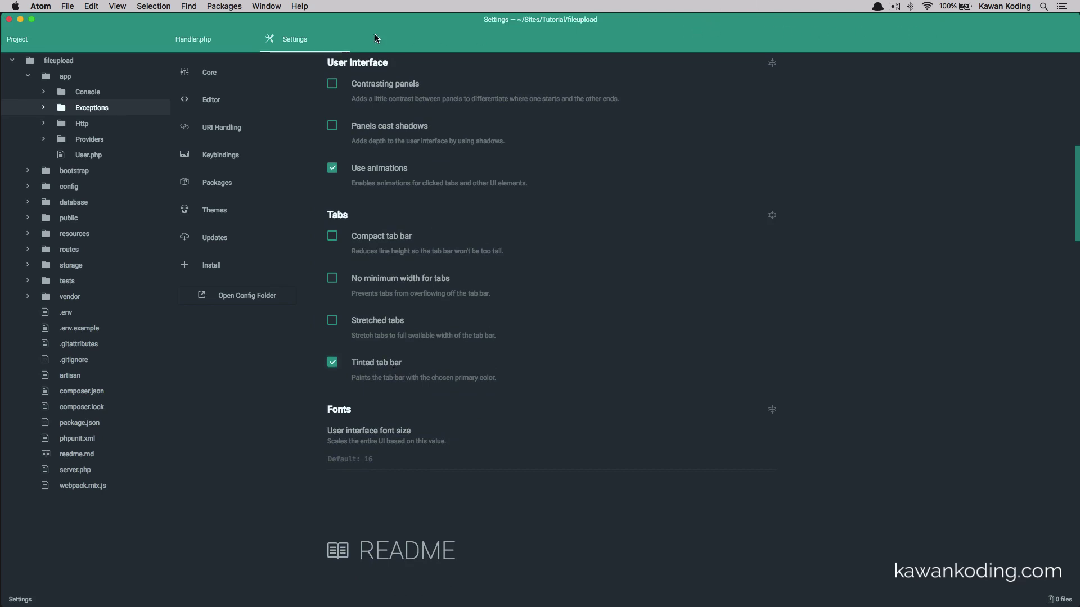
Turn off the Tinted tab bar option, and try Stretched tabs before switching it back off.
left_click(366, 369)
left_click(380, 326)
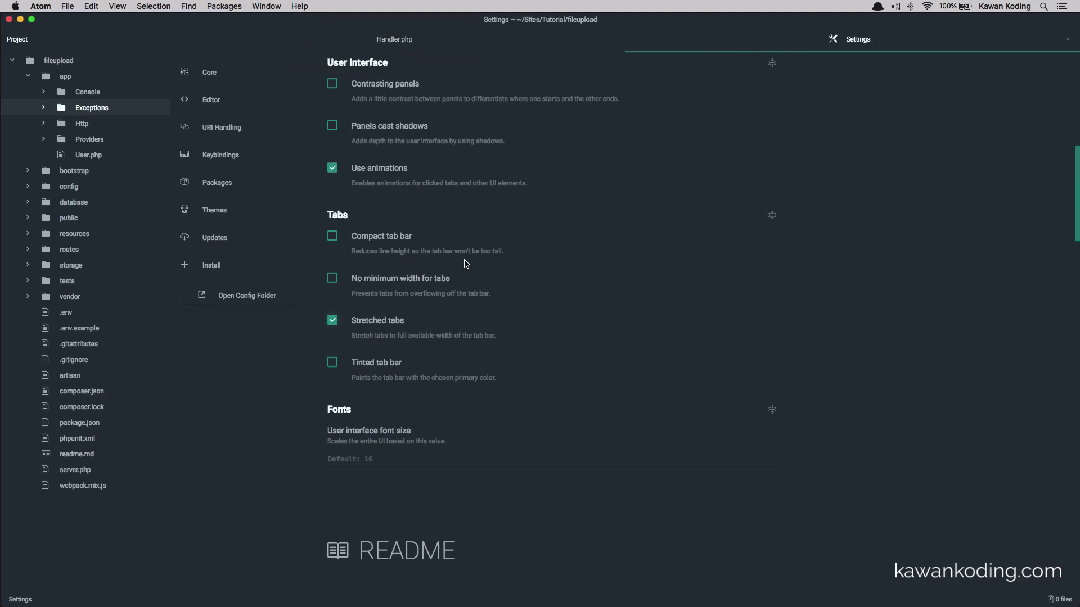
left_click(386, 321)
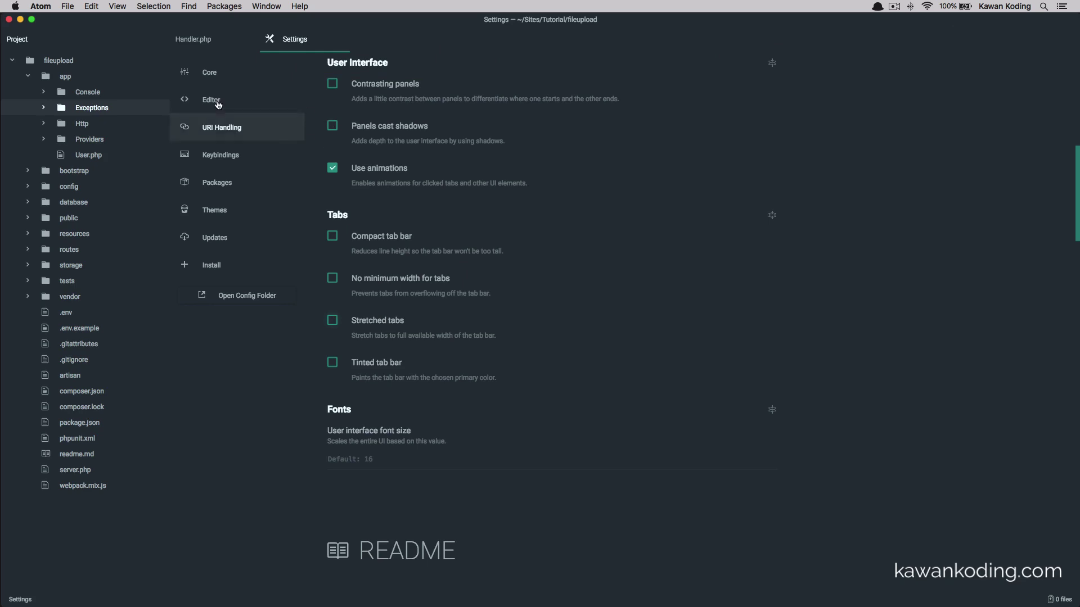
Toggle the Compact tab bar option on and off to compare the tab height, and leave it disabled.
left_click(396, 278)
left_click(385, 240)
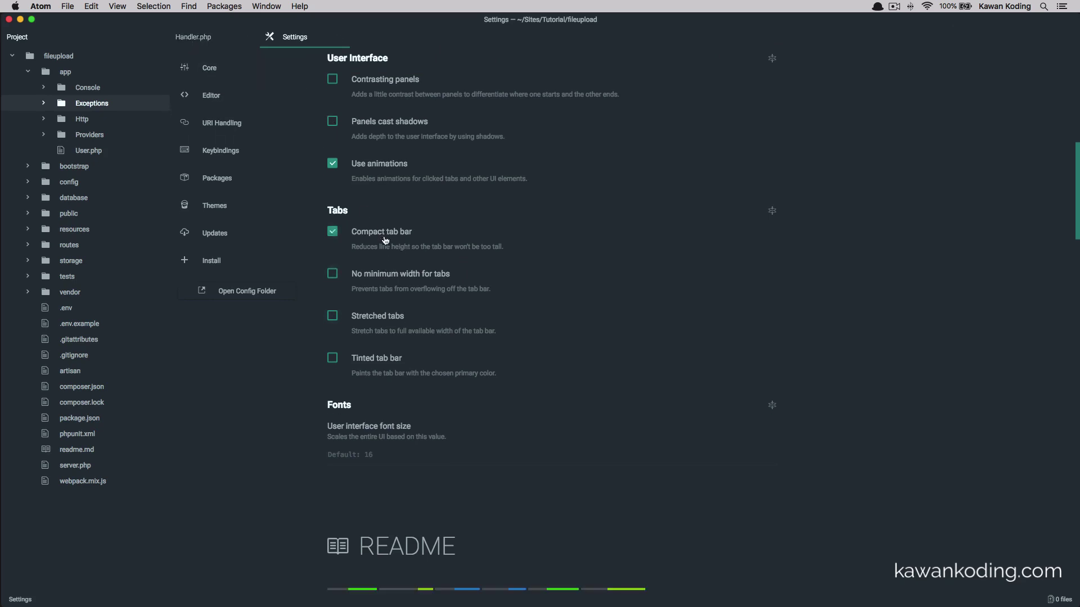
left_click(385, 240)
left_click(385, 240)
left_click(385, 240)
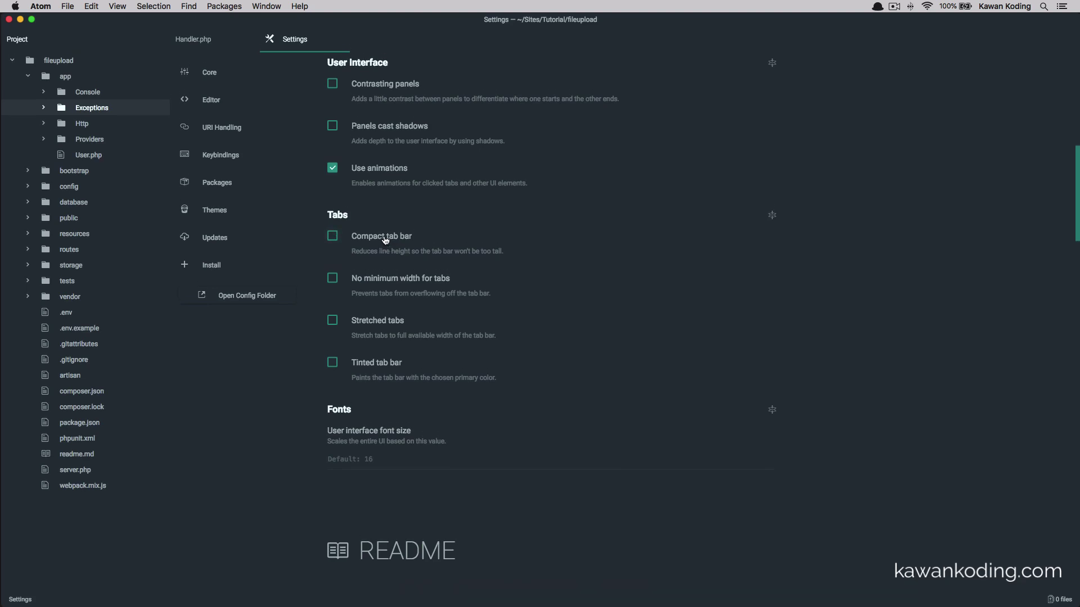
left_click(394, 236)
left_click(396, 235)
left_click(396, 235)
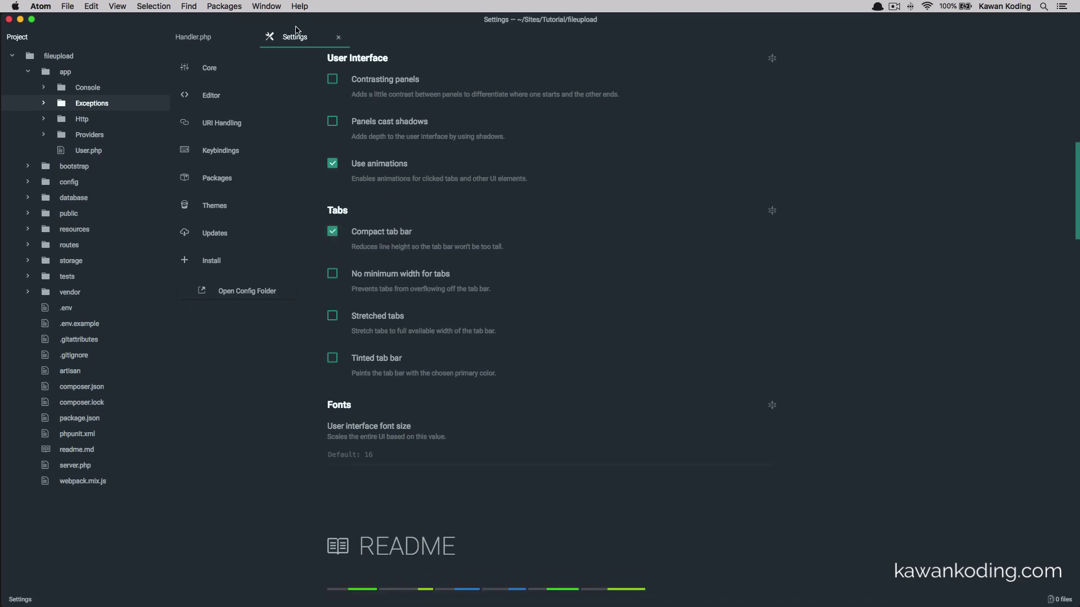
left_click(396, 236)
left_click(395, 236)
left_click(396, 236)
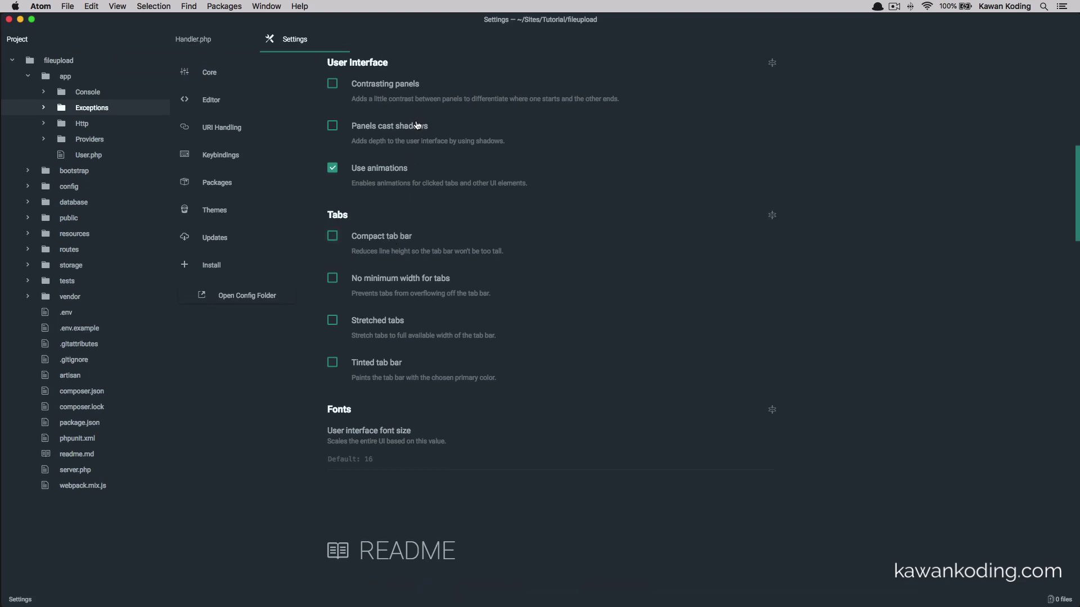
Enable Panels cast shadows for the Atom Material UI theme and look through its color, tab and font options.
scroll(416, 124, "up", 5)
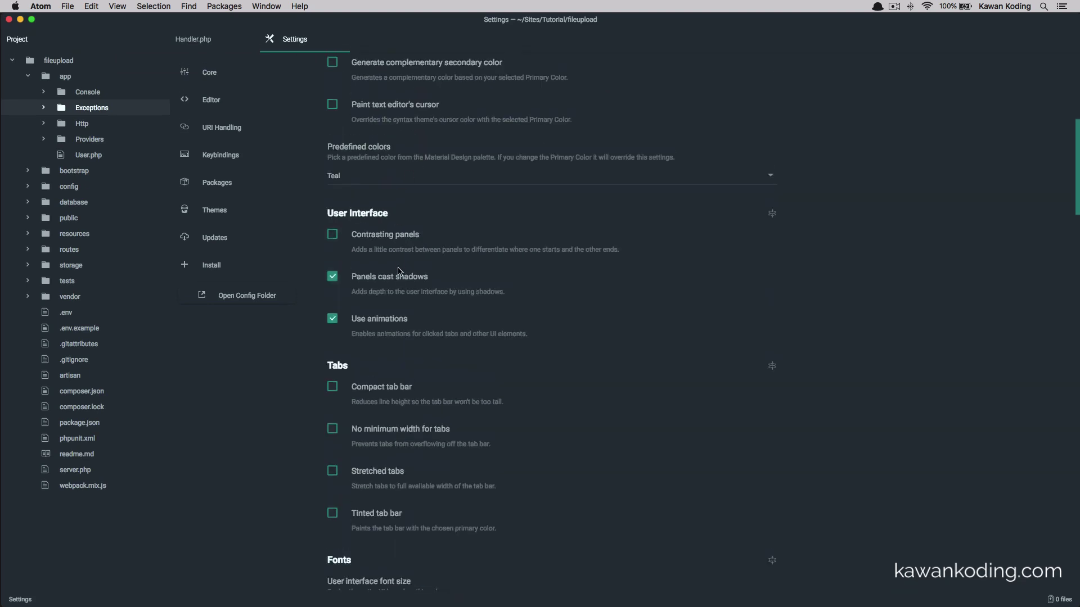
scroll(404, 289, "up", 2)
scroll(404, 289, "up", 5)
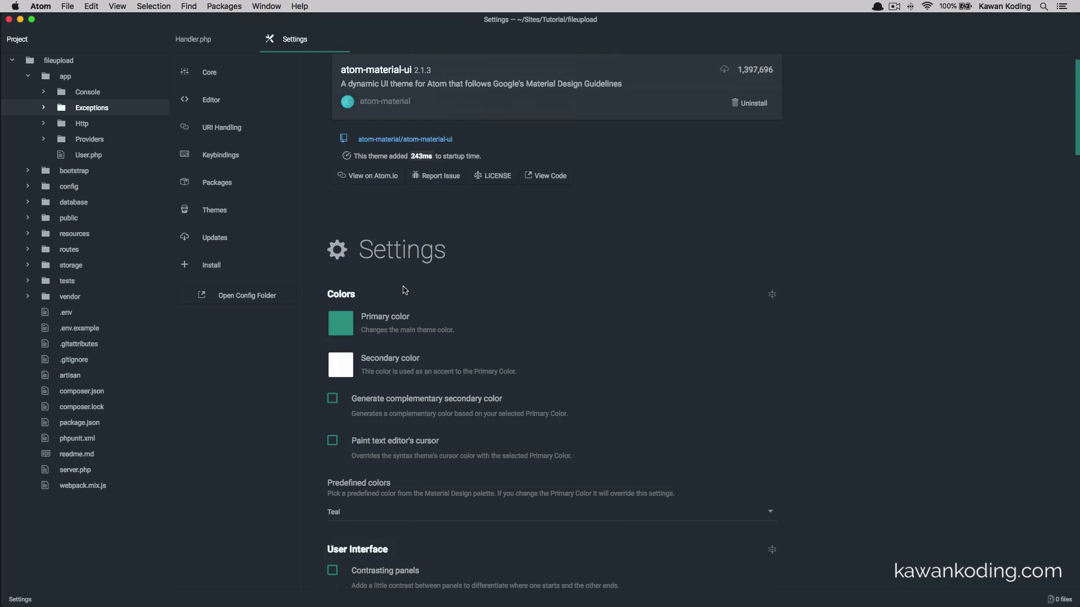
scroll(404, 290, "down", 10)
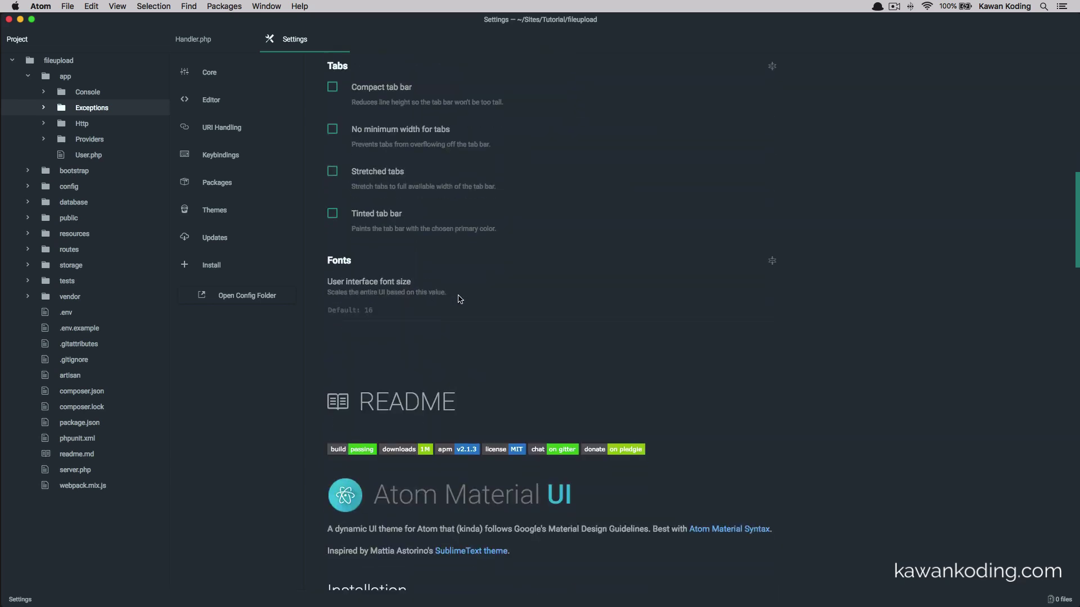
scroll(460, 299, "down", 2)
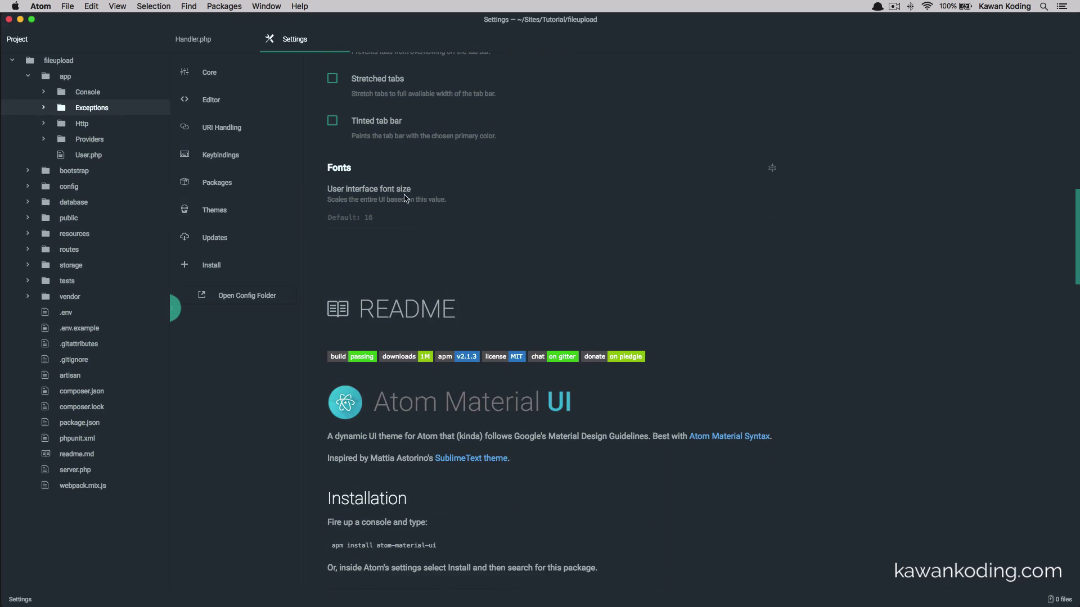
Try a user interface font size of 20 for the UI theme, and clear the value.
left_click(403, 216)
type("16")
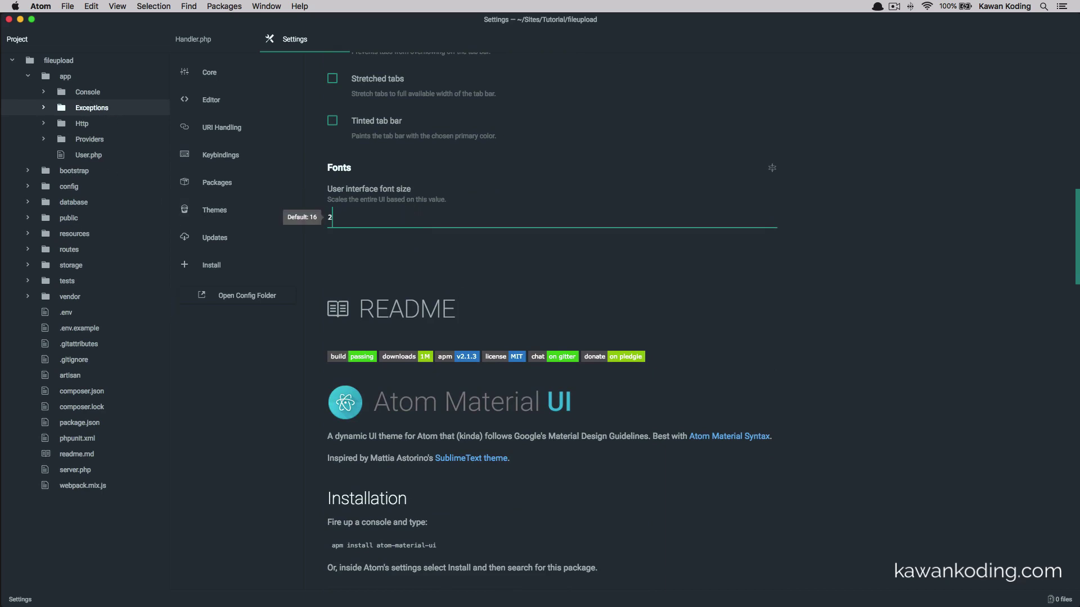
key("BackSpace")
key("BackSpace")
type("20")
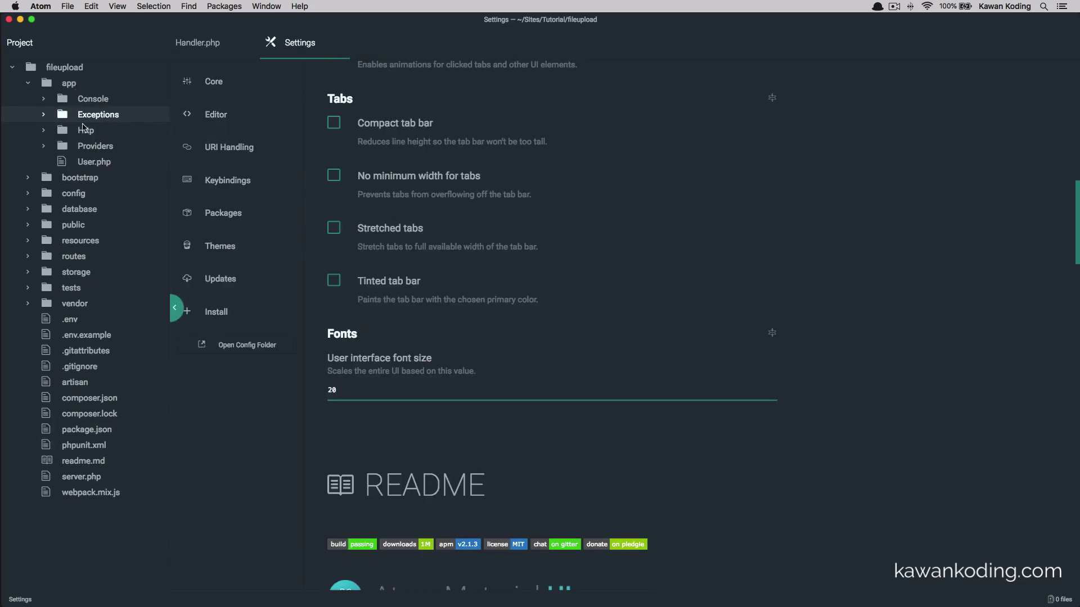
key("BackSpace")
key("BackSpace")
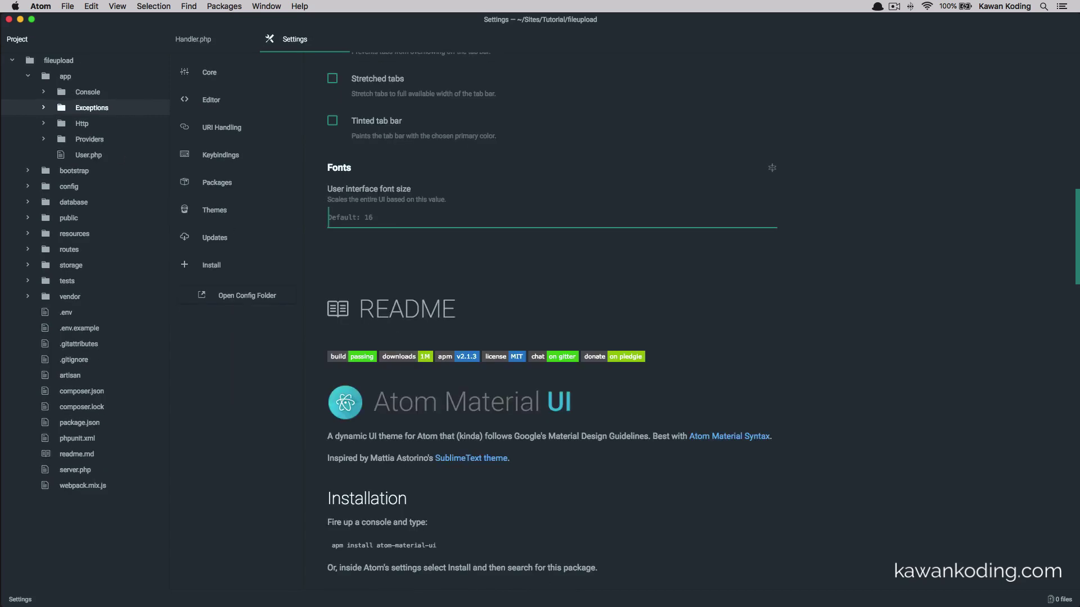
Set the UI theme's user interface font size to 18.
type("10")
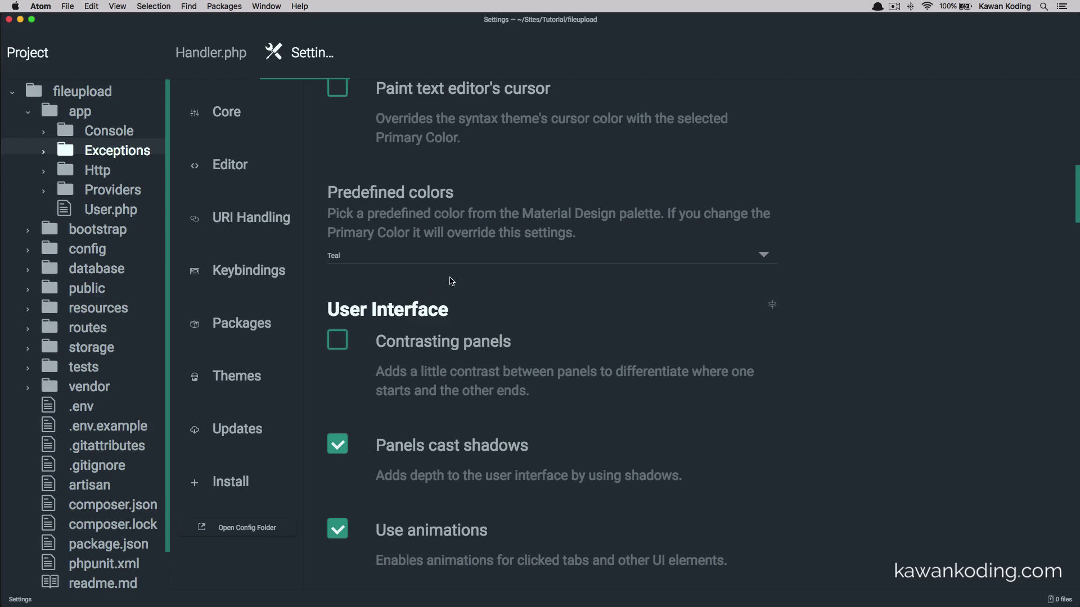
key("BackSpace")
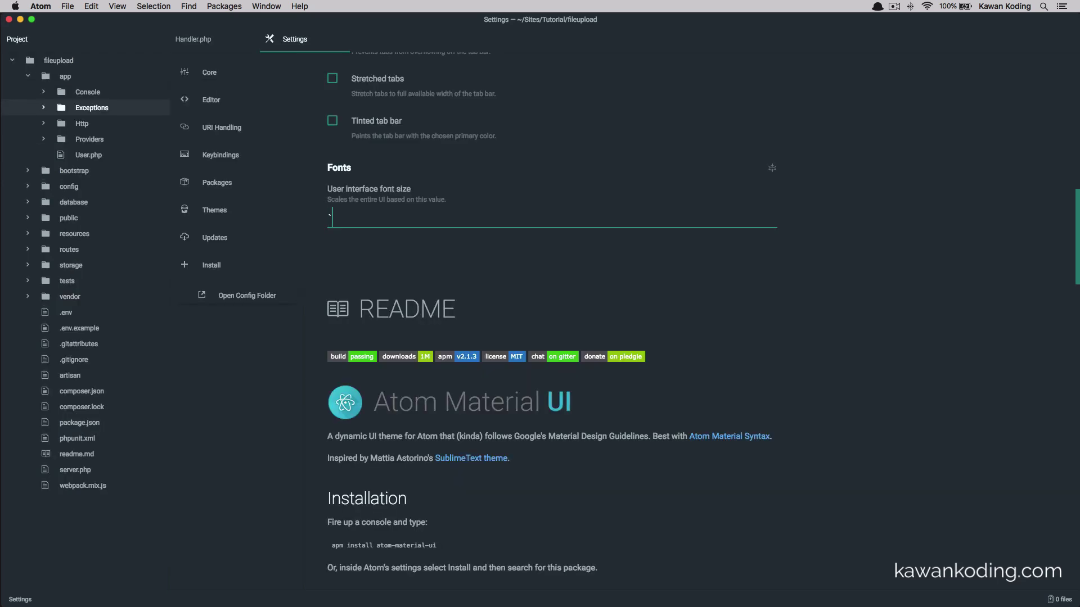
type("18")
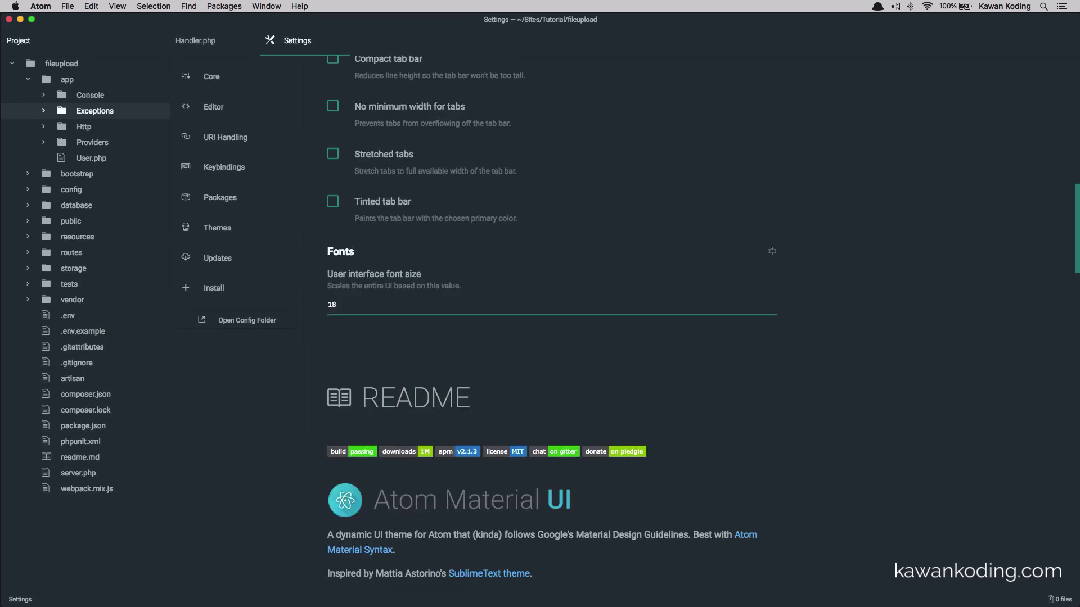
left_click(696, 374)
Look over the Atom Material UI theme's page and check how Handler.php looks with the new interface font size.
scroll(698, 373, "down", 10)
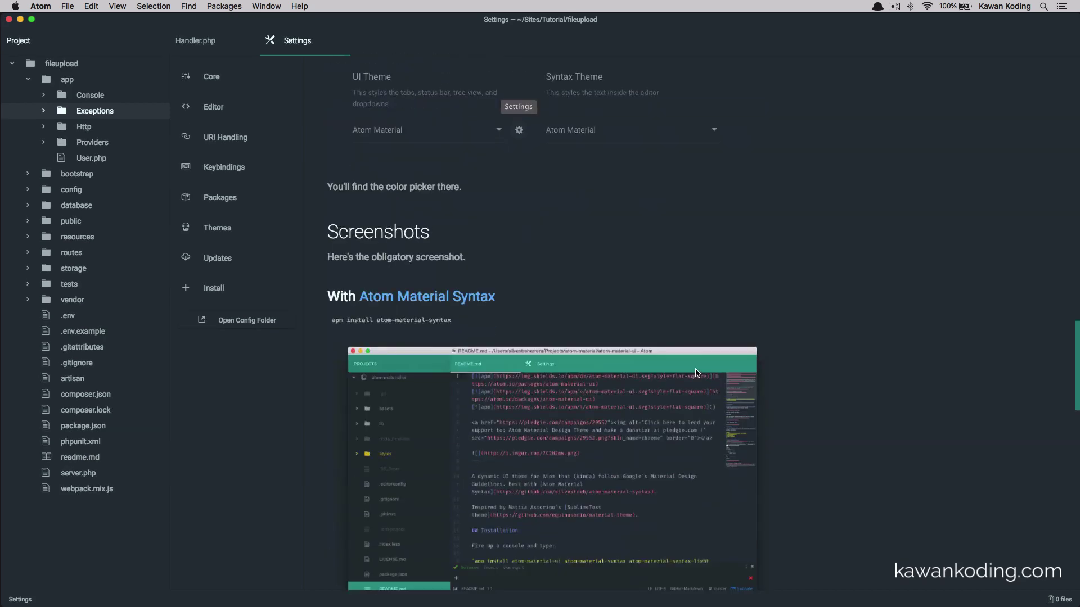
scroll(697, 373, "up", 15)
scroll(697, 373, "up", 10)
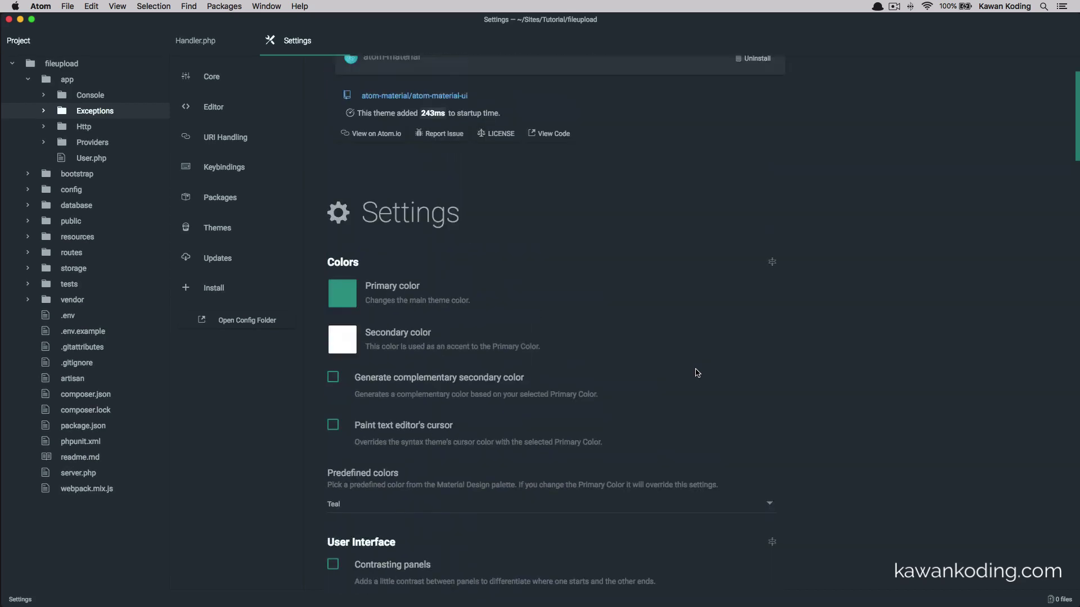
left_click(232, 48)
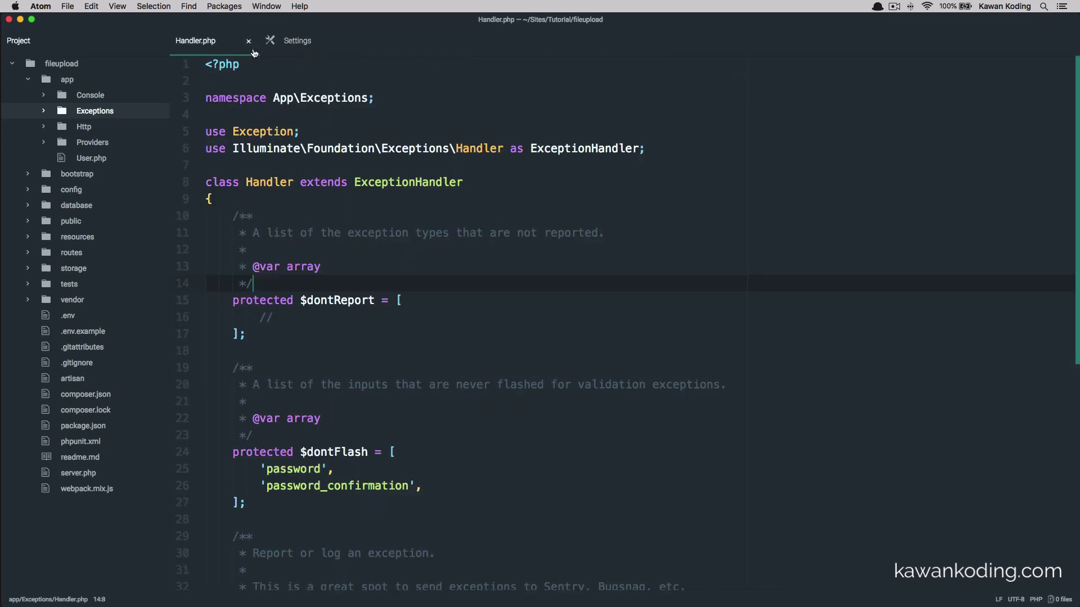
left_click(298, 48)
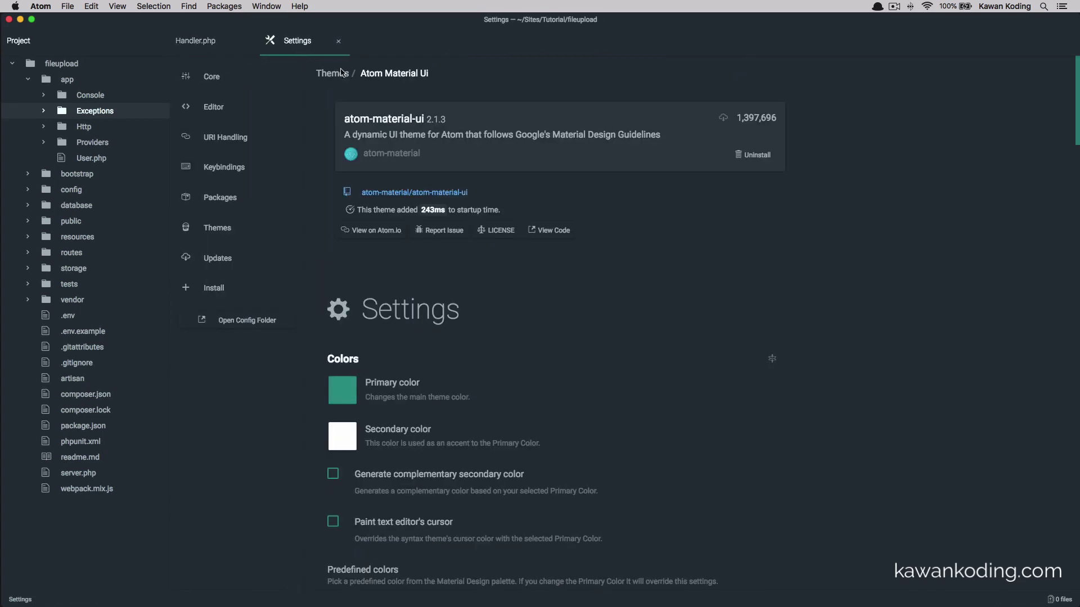
Go to the theme installation page and search the themes for "chester".
left_click(240, 231)
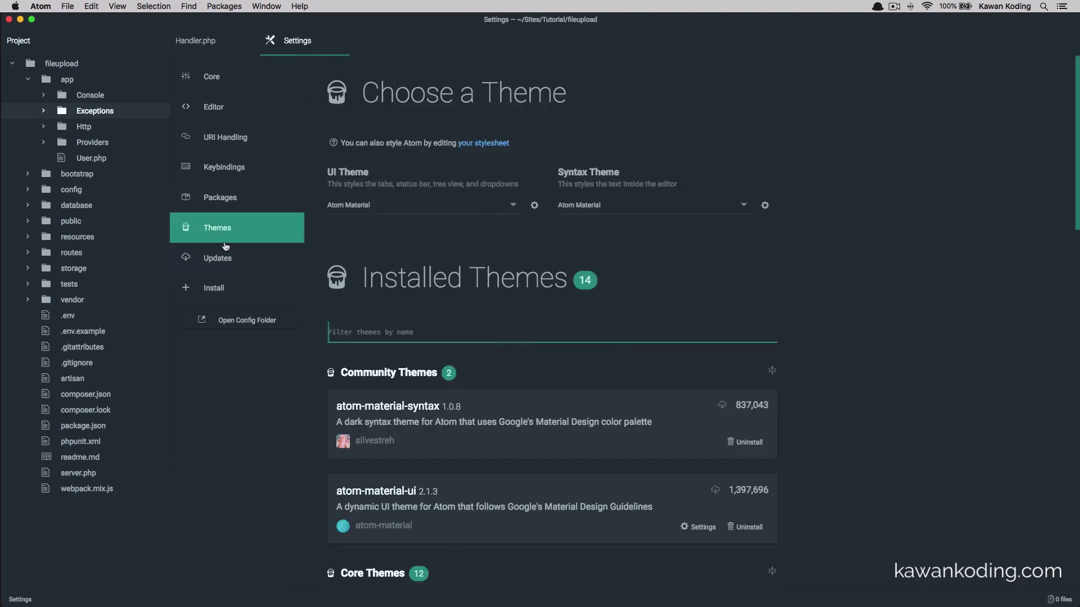
left_click(212, 291)
key("super+a")
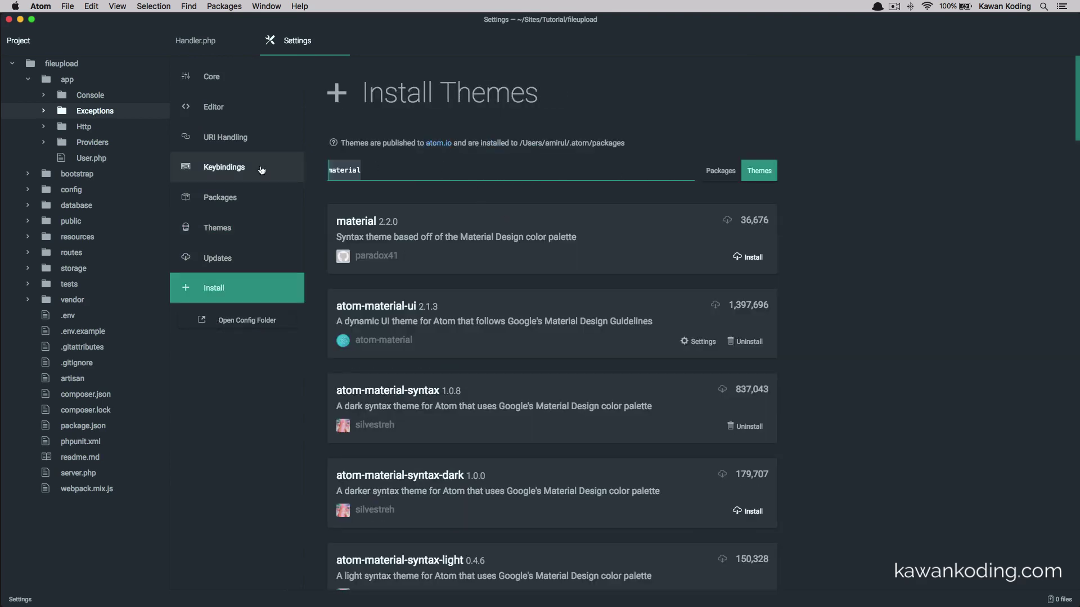
type("chro")
key("BackSpace")
key("BackSpace")
key("BackSpace")
key("BackSpace")
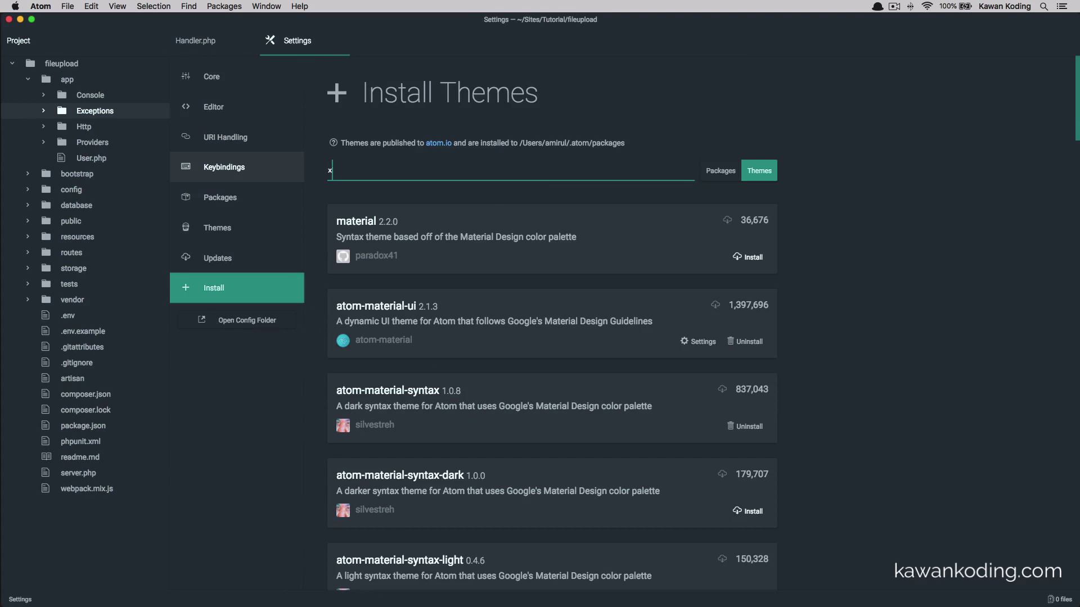
type("chester")
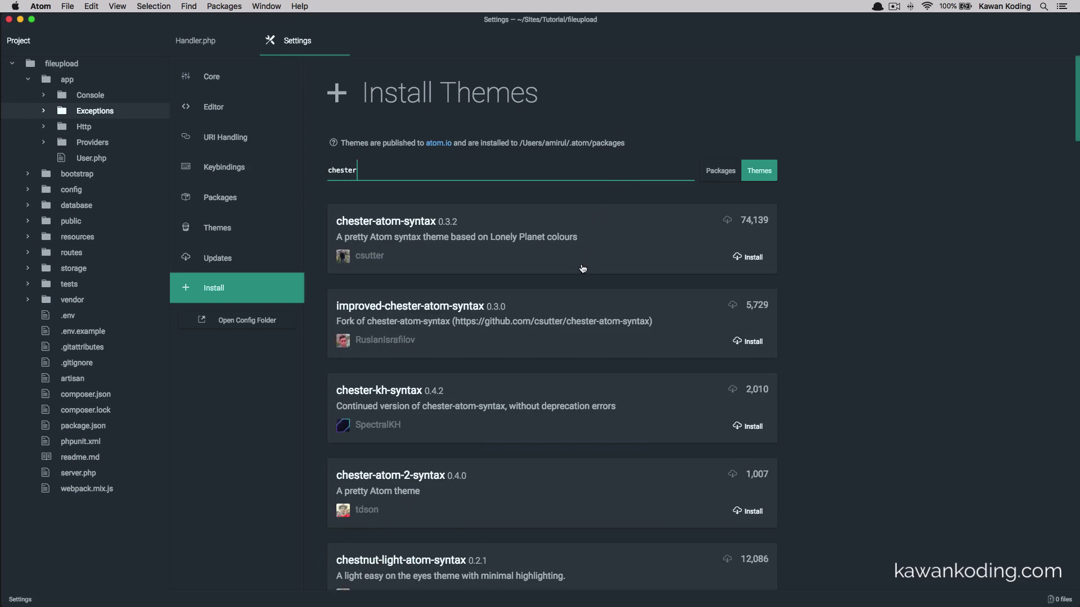
Open the details of chester-atom-syntax from the search results and install the theme.
scroll(583, 268, "down", 3)
scroll(581, 270, "up", 3)
left_click(683, 257)
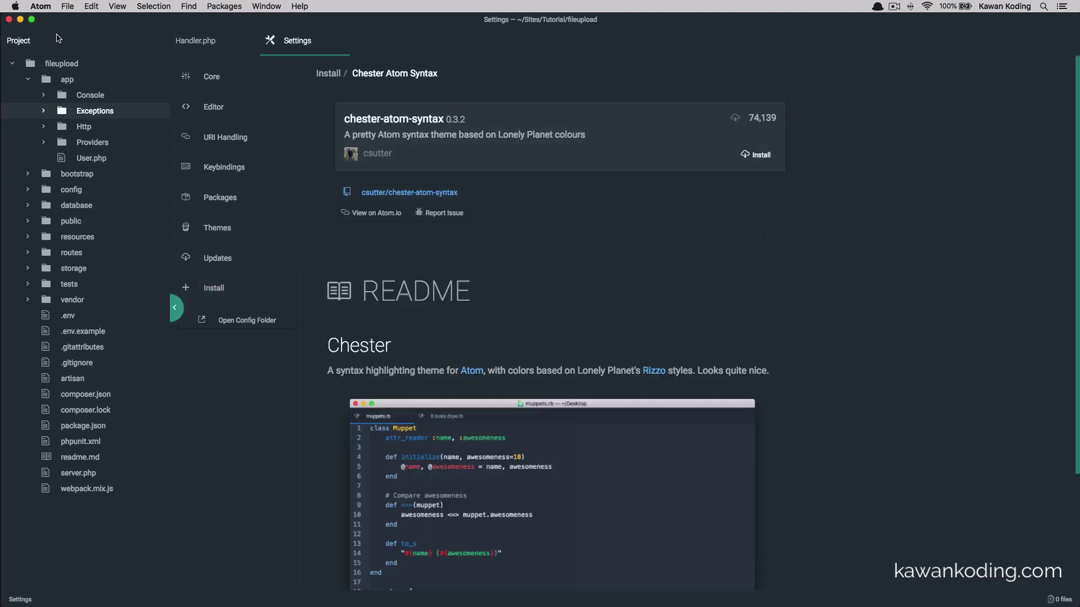
left_click(756, 156)
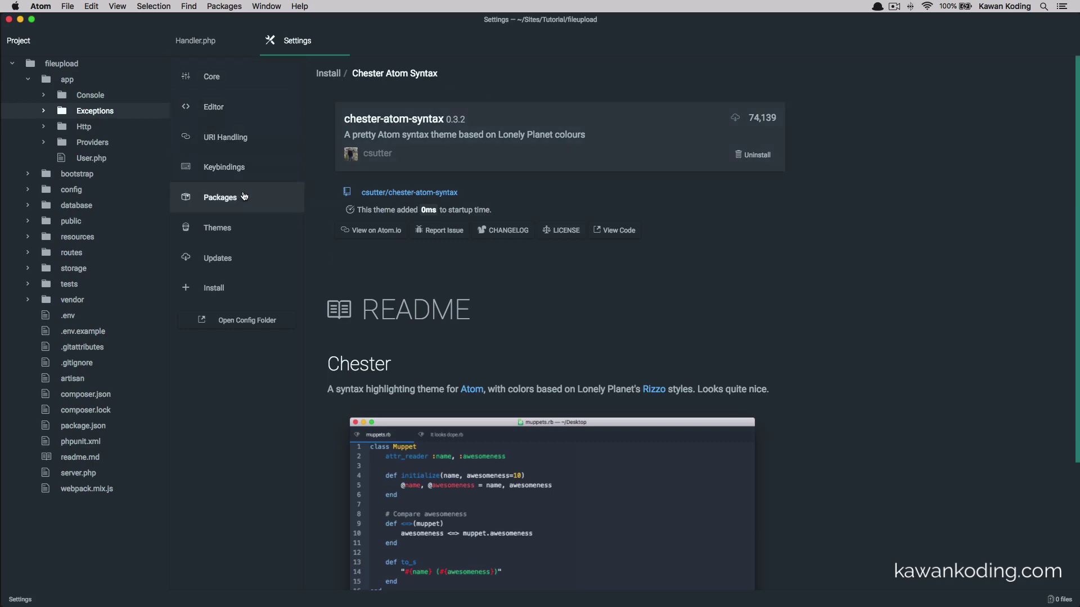
Set the syntax theme to Chester Atom in the theme settings.
left_click(240, 225)
left_click(679, 204)
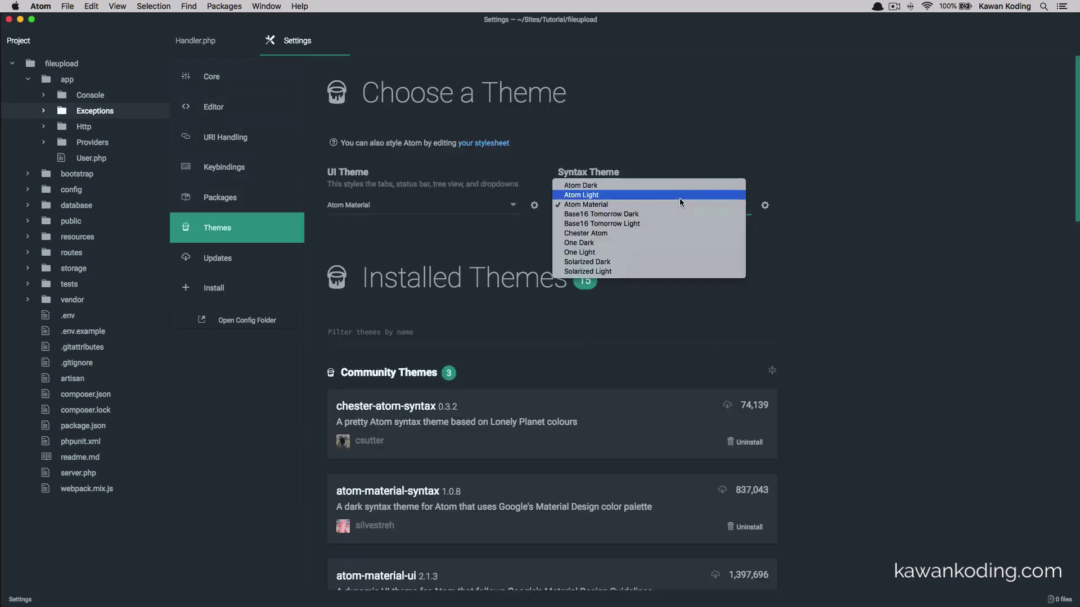
left_click(659, 233)
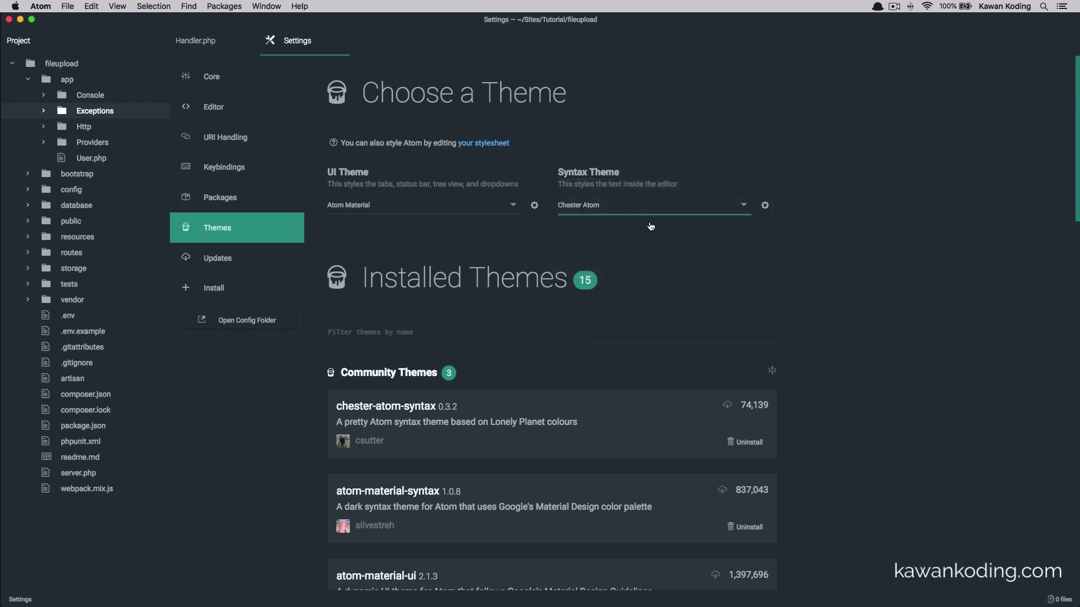
Examine the syntax highlighting throughout Handler.php with the Chester Atom theme.
left_click(209, 44)
left_click(449, 243)
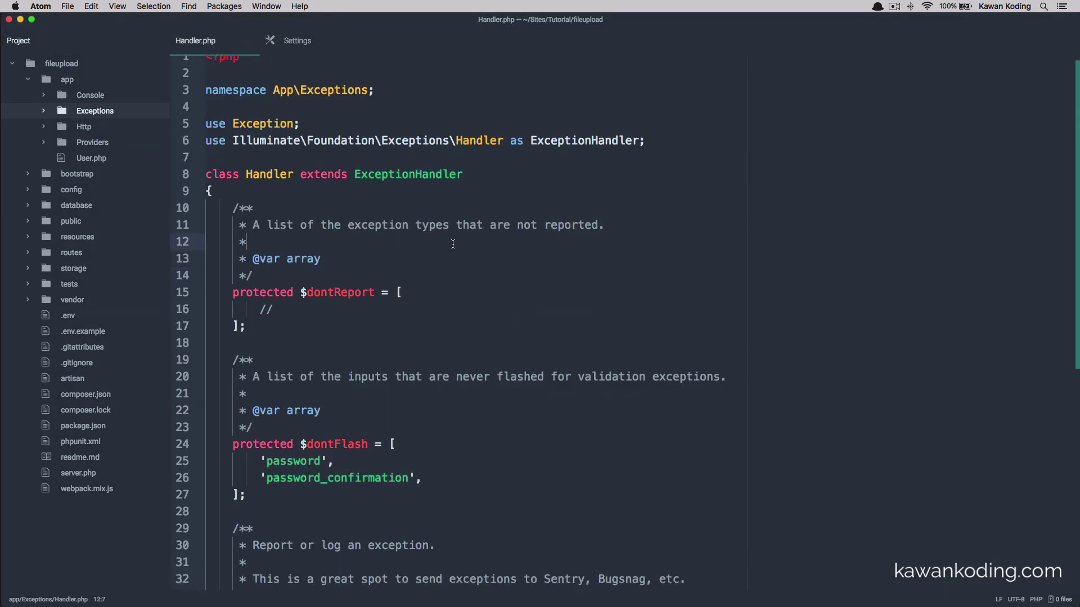
scroll(450, 244, "down", 10)
scroll(453, 244, "up", 9)
scroll(452, 244, "up", 3)
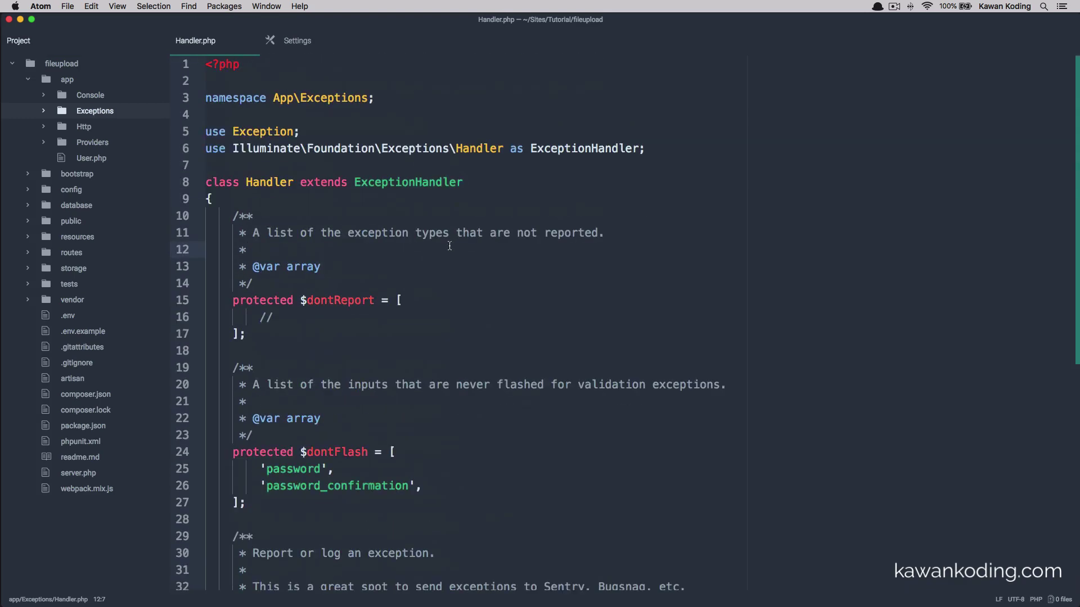
scroll(378, 207, "down", 8)
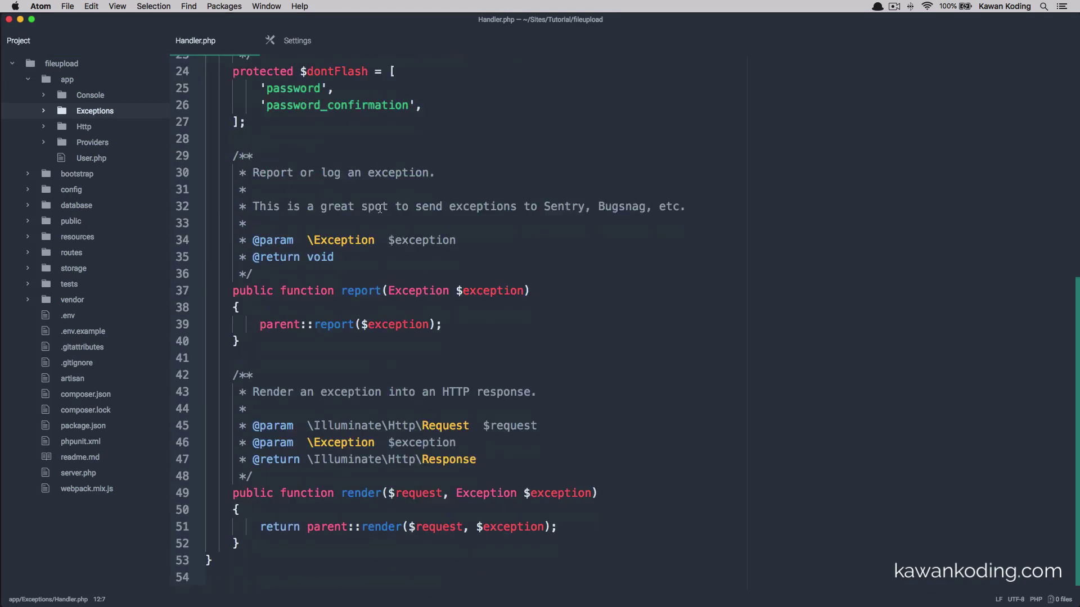
scroll(380, 209, "up", 8)
Look over the installed themes in the settings, return to Handler.php and close the settings.
left_click(293, 41)
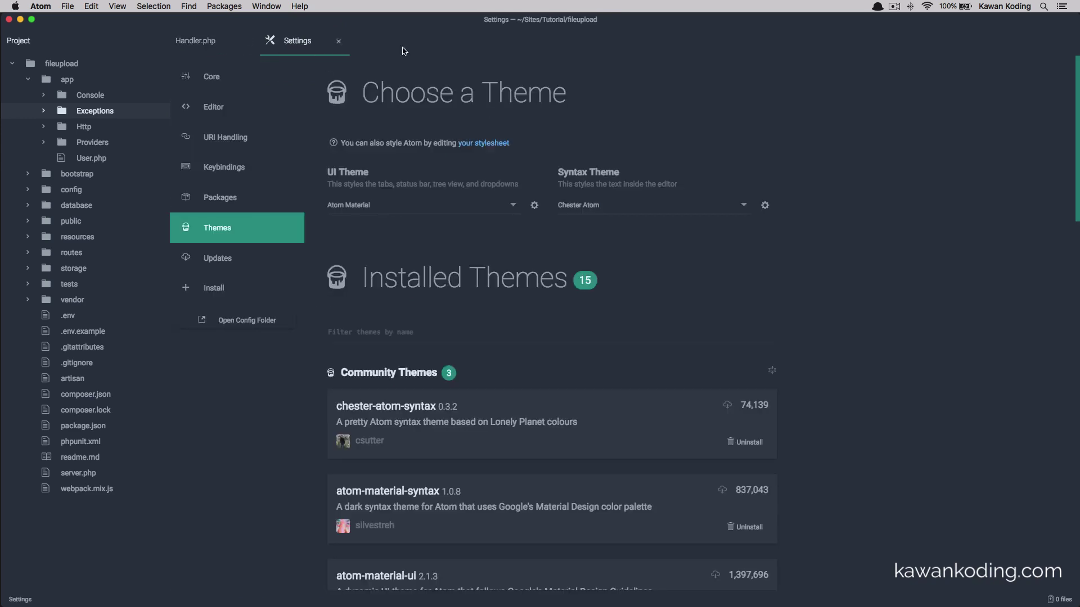
scroll(570, 158, "down", 10)
scroll(571, 160, "up", 10)
left_click(228, 43)
left_click(338, 42)
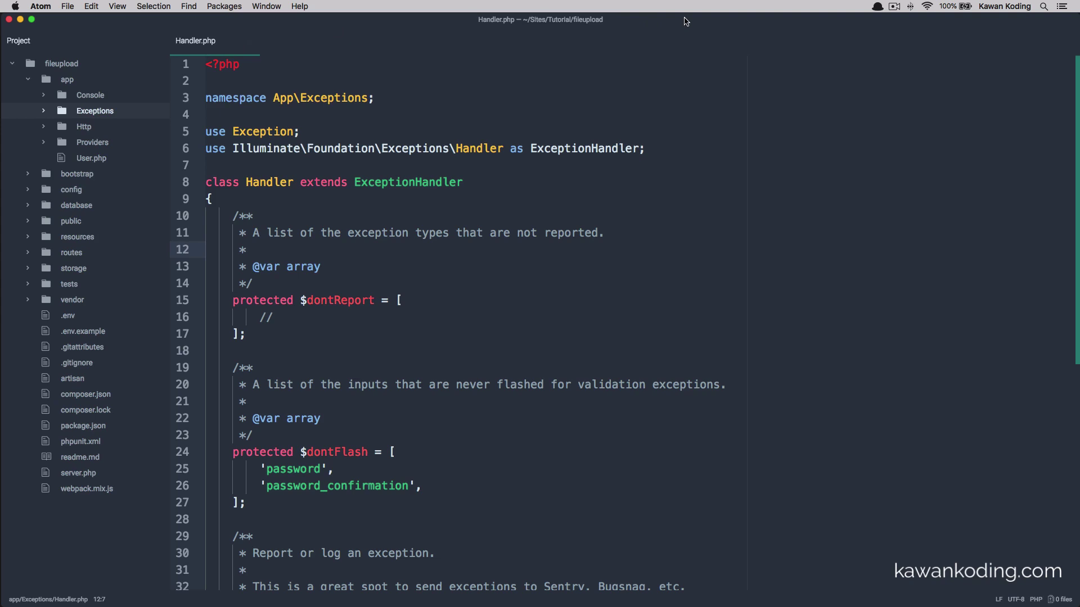
Search the installable packages for "no title bar" and install the no-title-bar package.
key("super+comma")
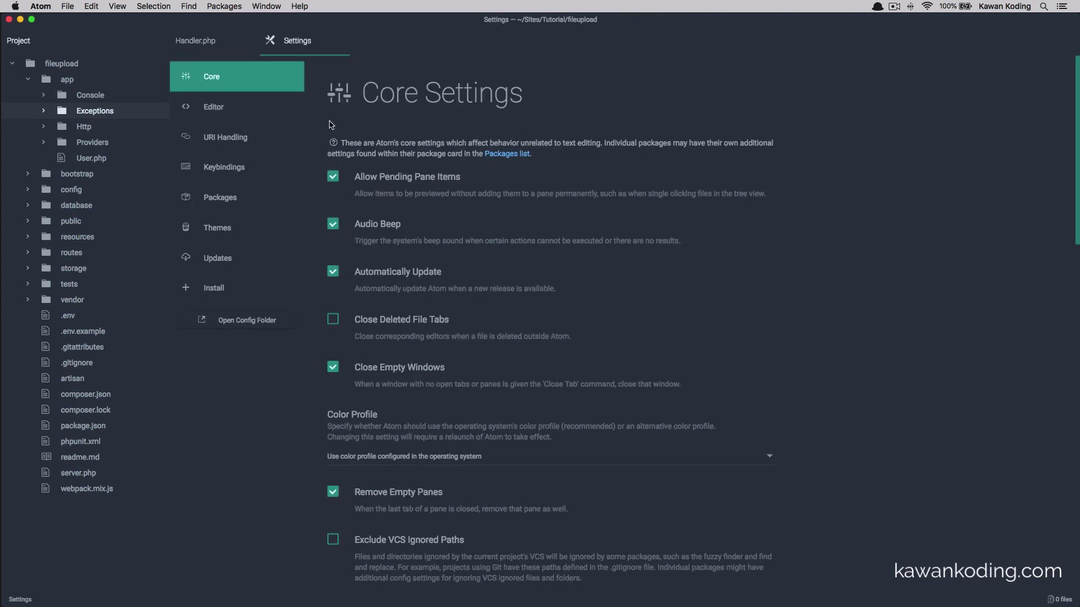
left_click(255, 285)
type("n")
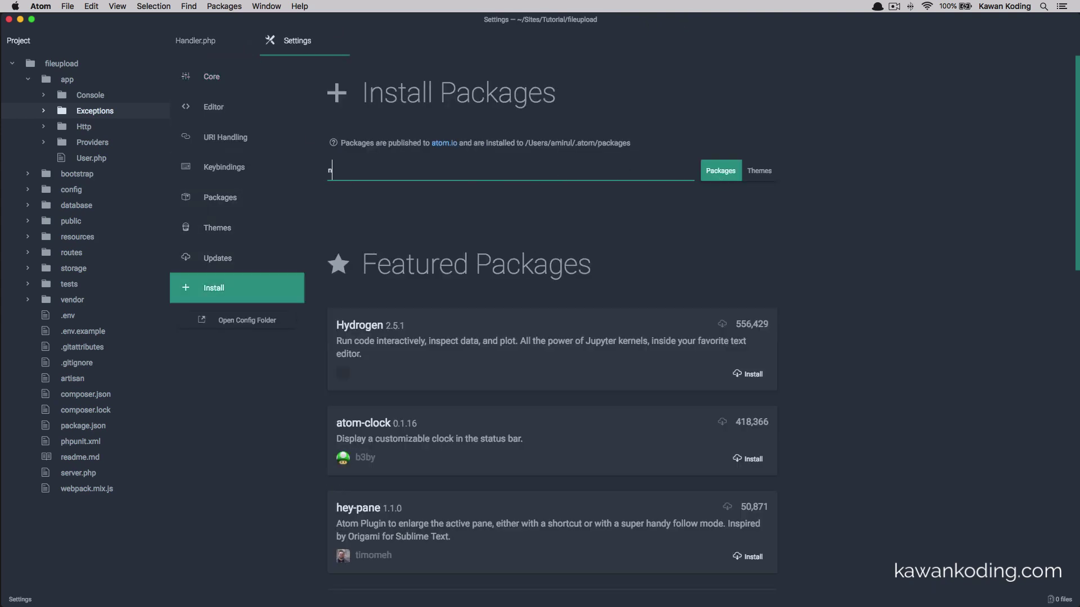
type("o title bar")
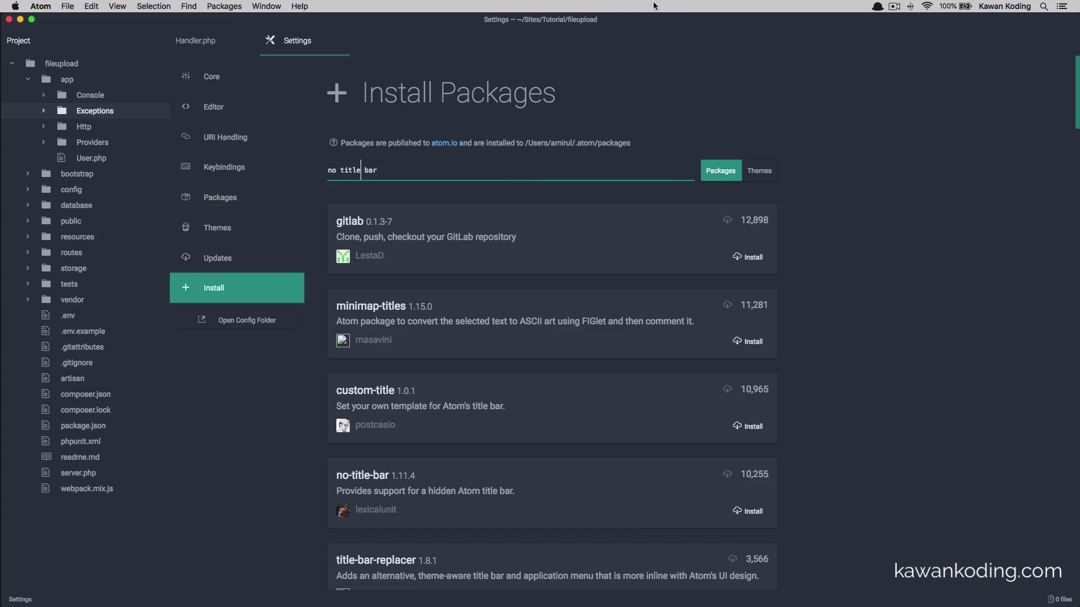
left_click(745, 513)
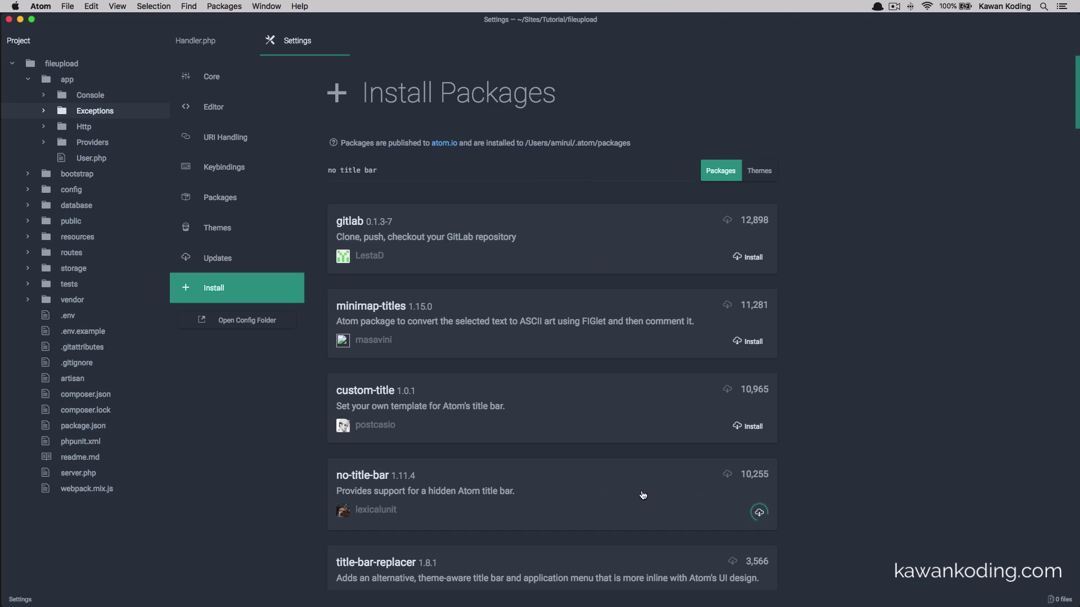
Open the details of no-title-bar from the search results and look through its options and README.
scroll(655, 498, "down", 3)
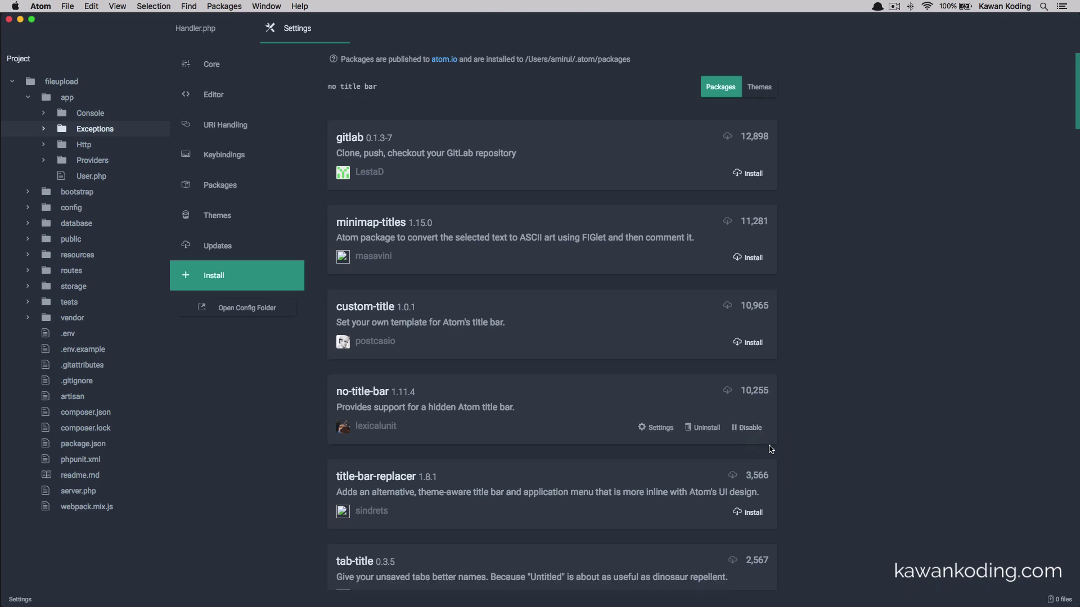
left_click(502, 416)
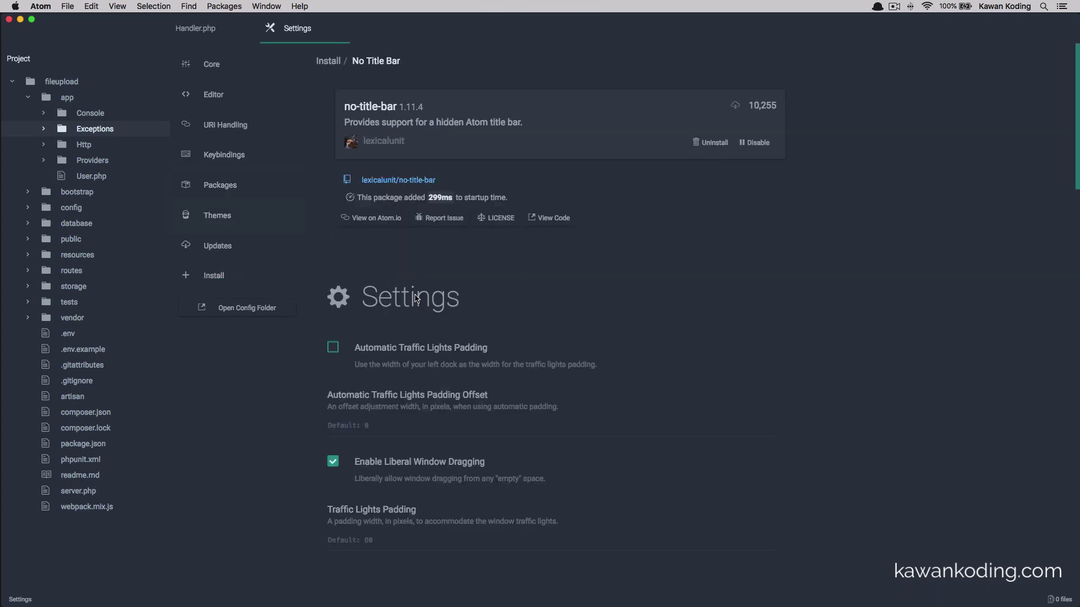
scroll(458, 366, "down", 10)
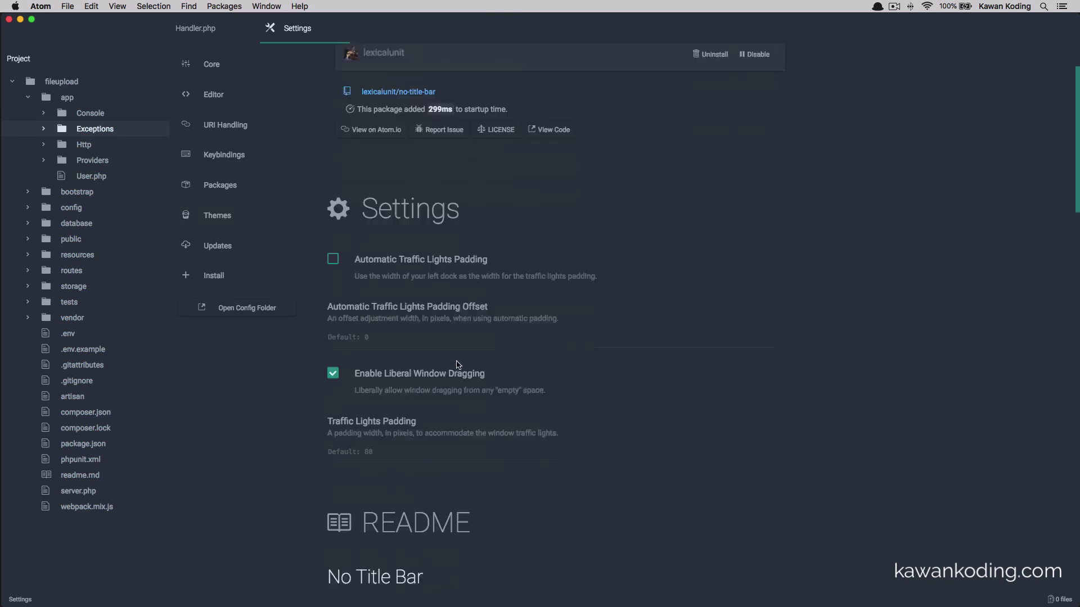
scroll(459, 365, "up", 5)
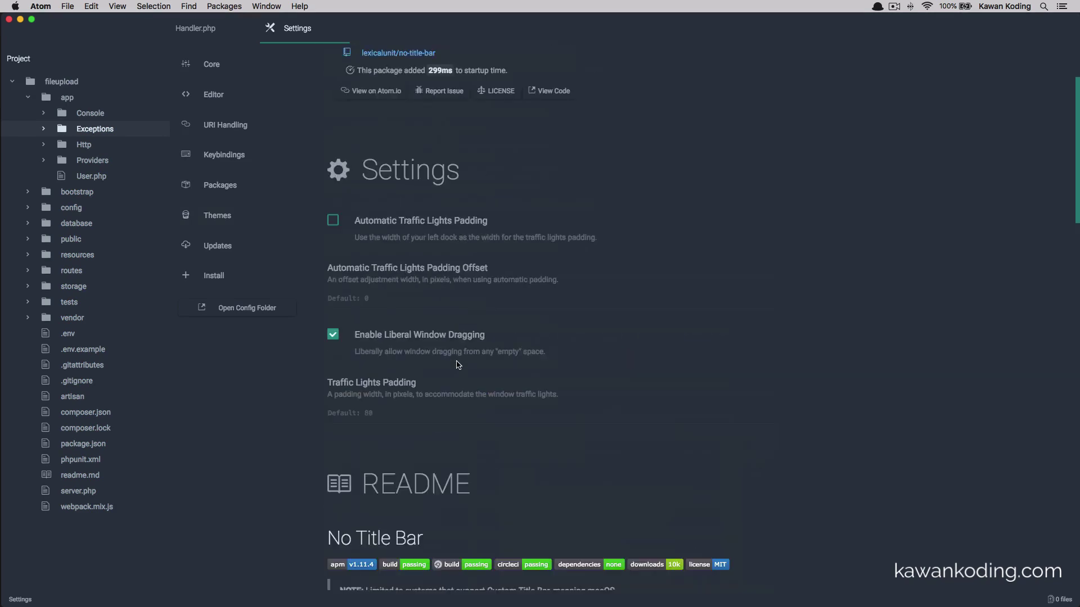
scroll(458, 365, "up", 3)
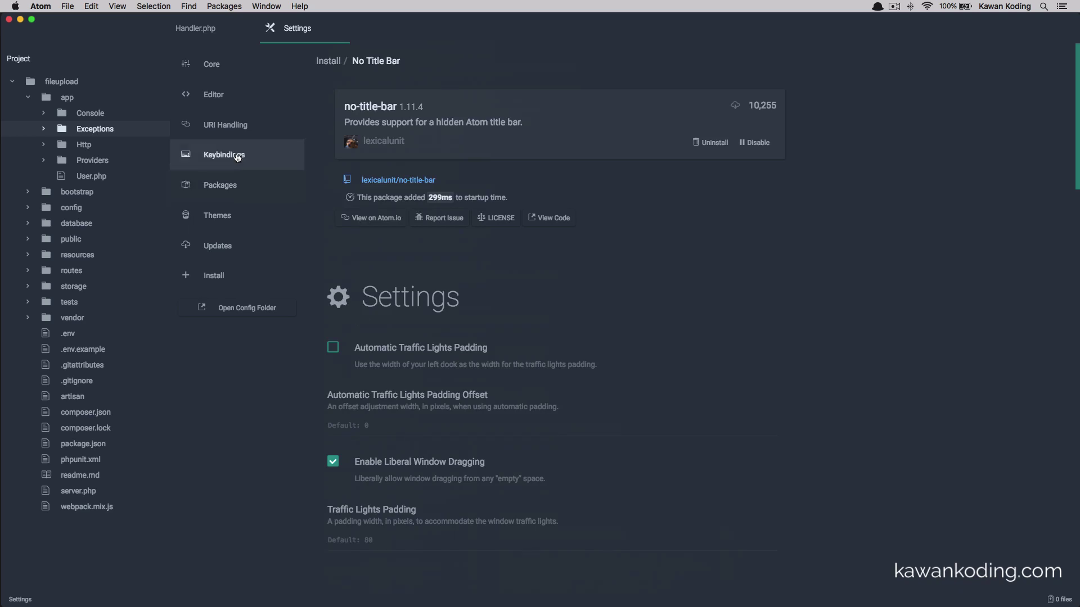
Review the no-title-bar options from the installed packages list, then close the settings.
left_click(250, 187)
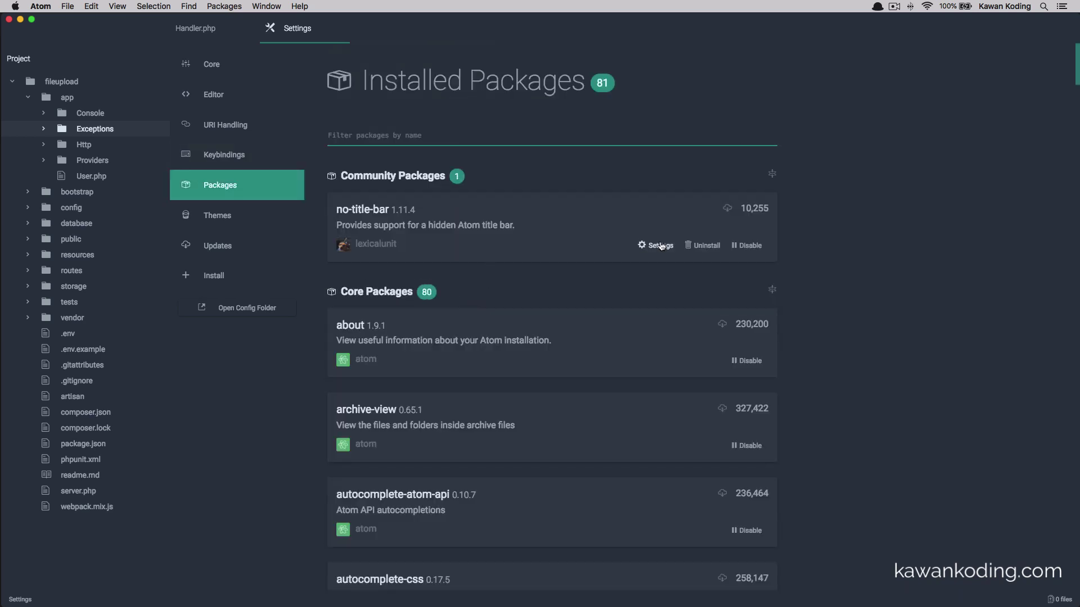
left_click(658, 246)
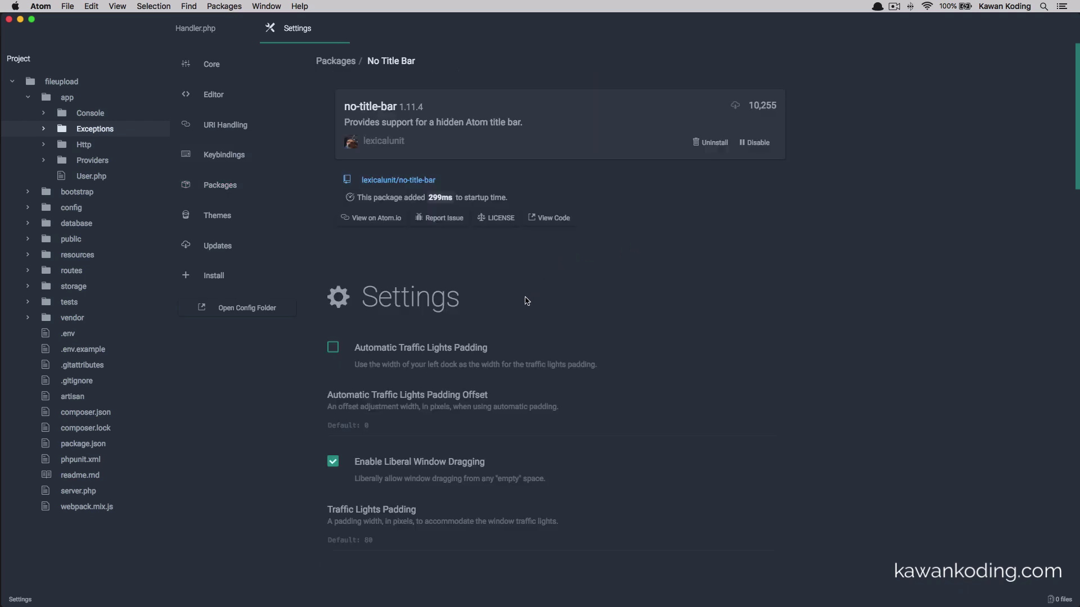
scroll(526, 301, "down", 3)
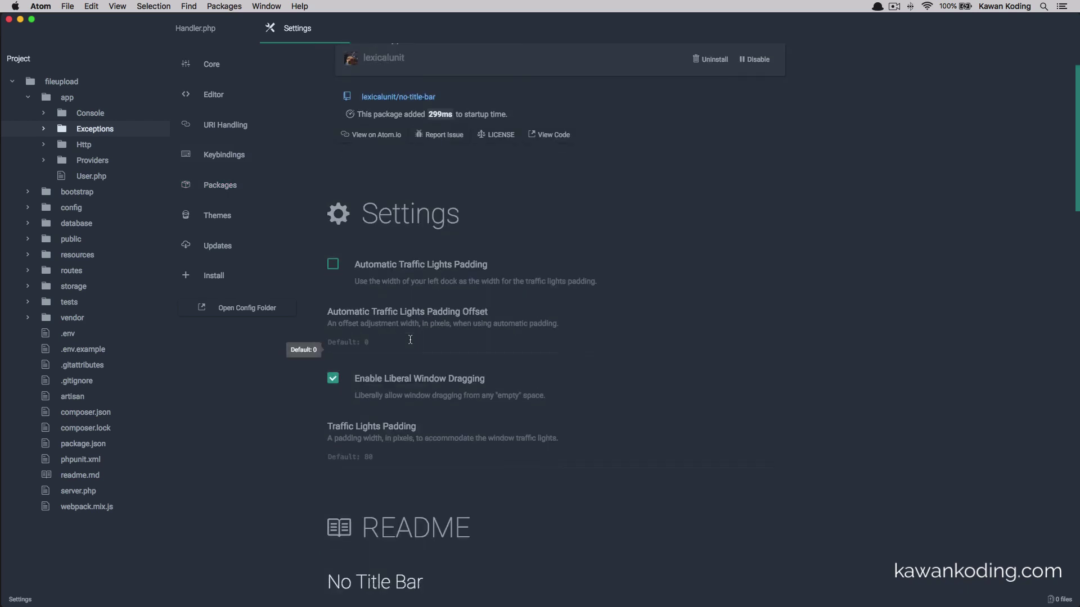
scroll(410, 340, "down", 3)
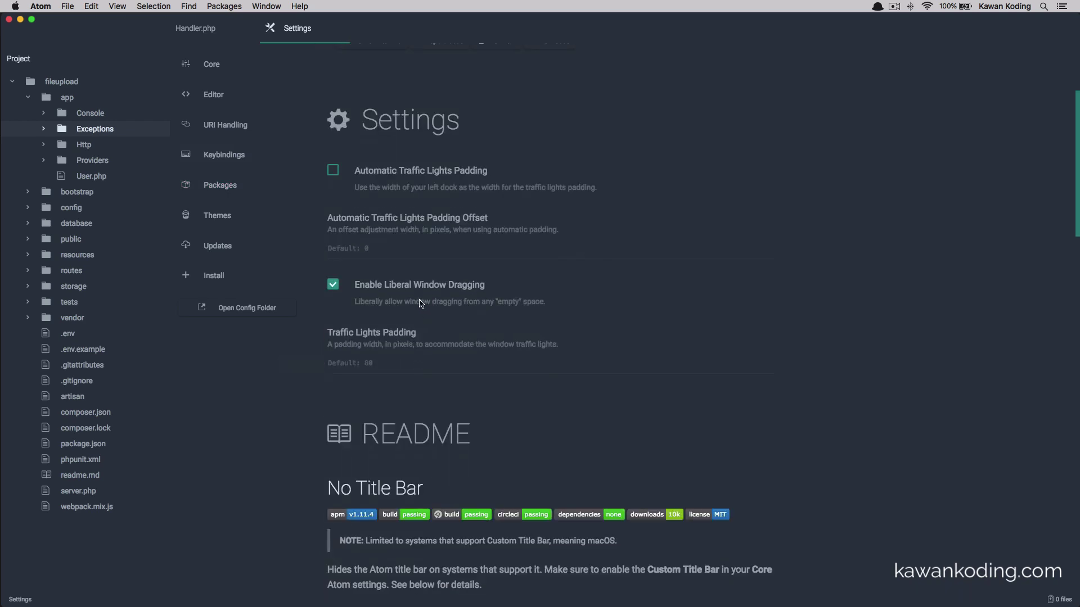
scroll(402, 227, "up", 6)
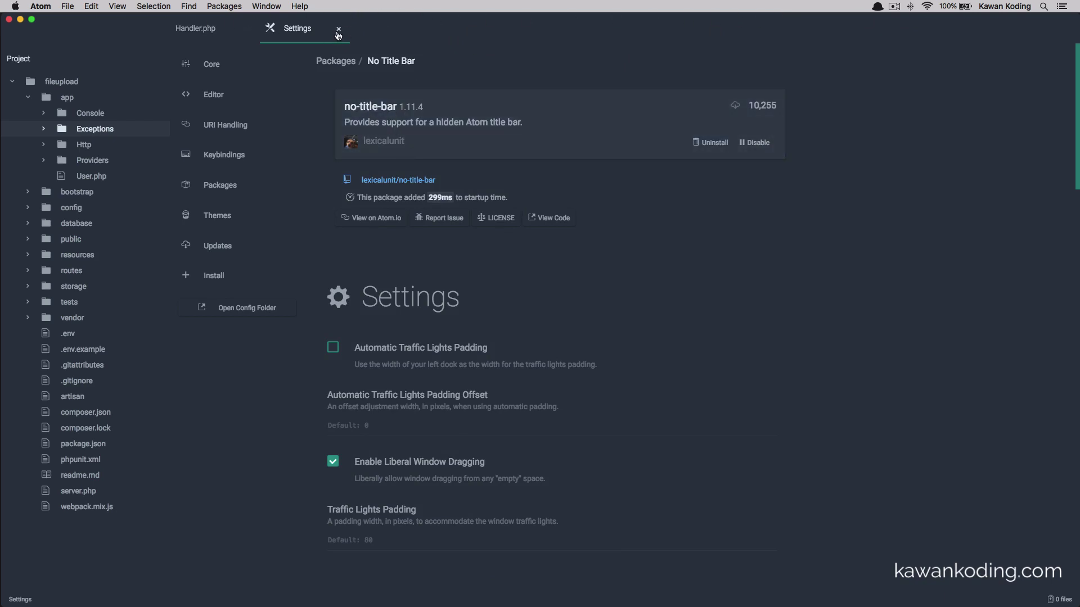
left_click(338, 31)
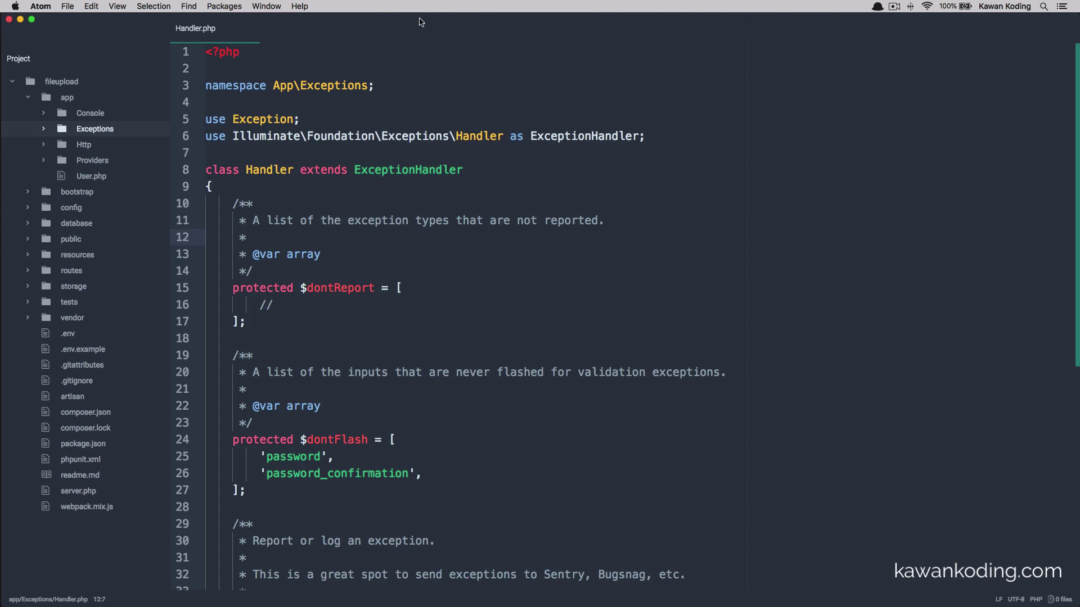
Collapse the app folder, preview project root files including composer.lock and phpunit.xml, and close the preview.
left_click(34, 97)
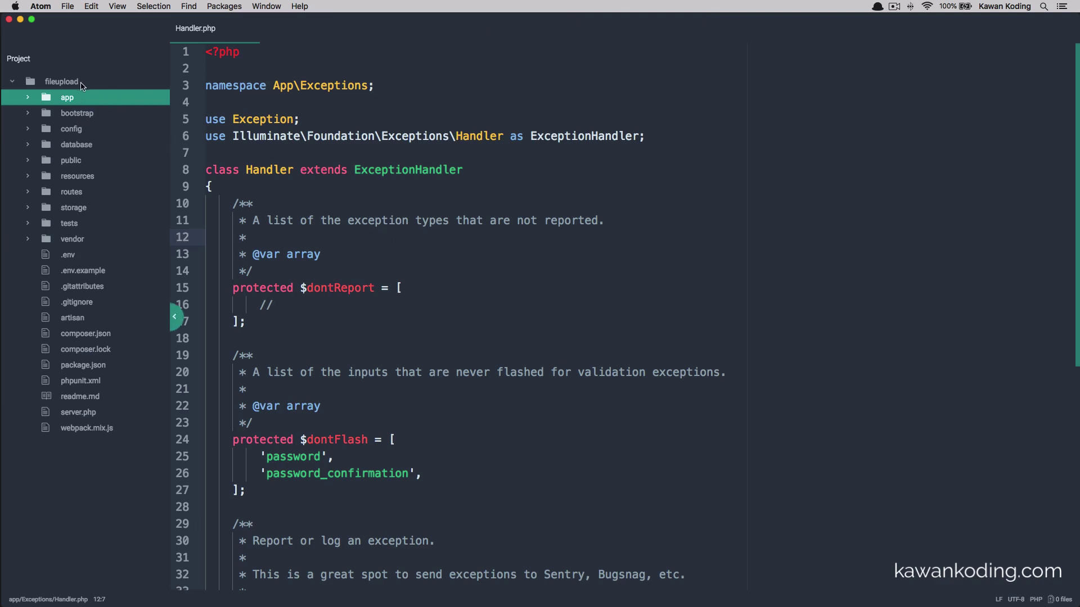
left_click(66, 348)
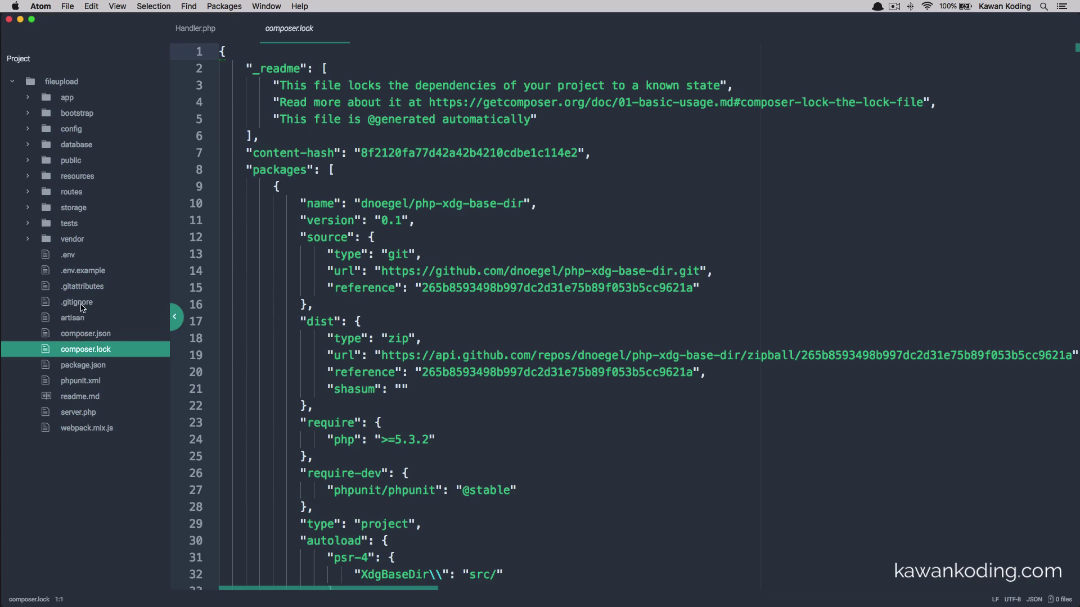
left_click(82, 306)
left_click(85, 338)
left_click(90, 350)
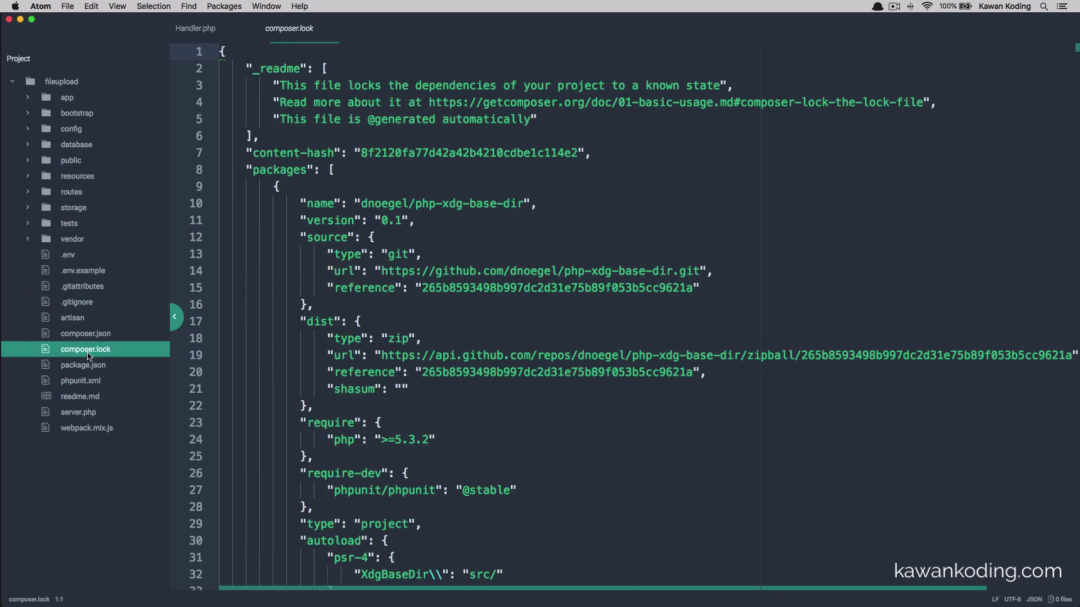
left_click(93, 382)
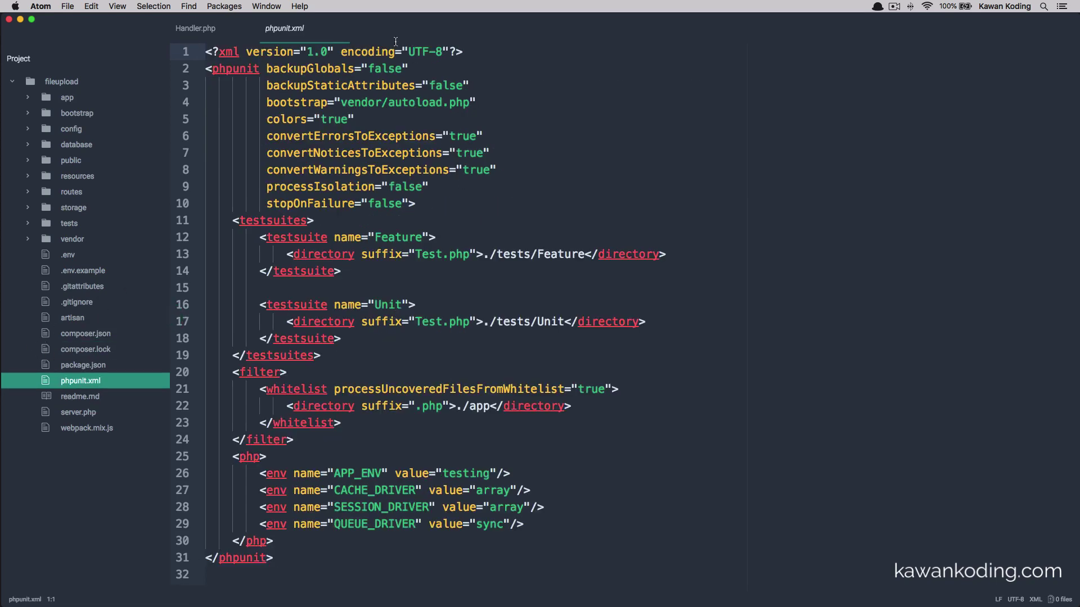
left_click(337, 31)
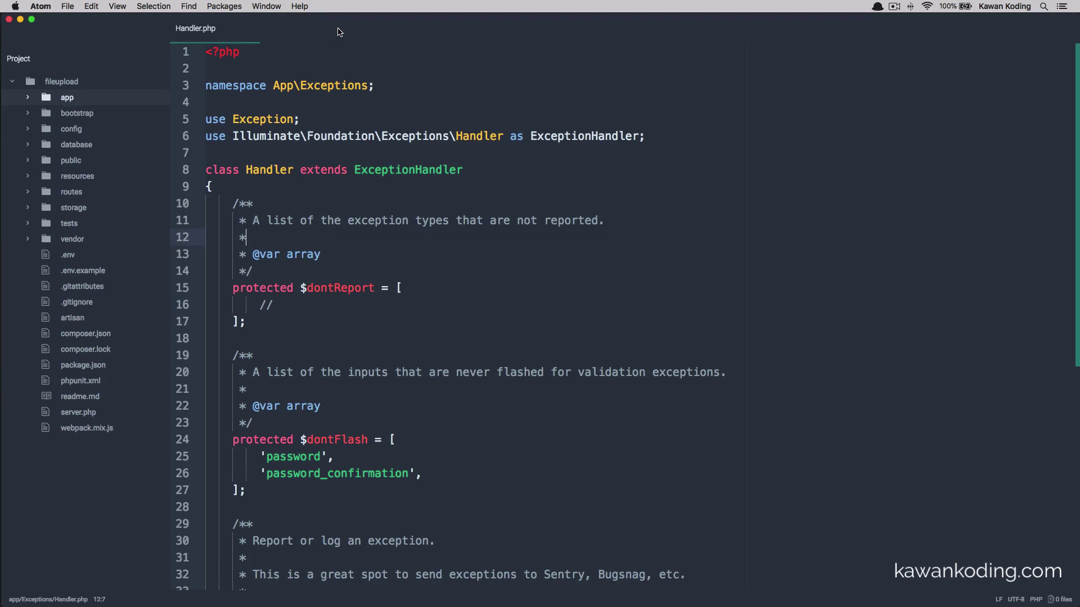
Search the installable packages for "file icons" and install the file-icons package.
key("super+comma")
left_click(228, 274)
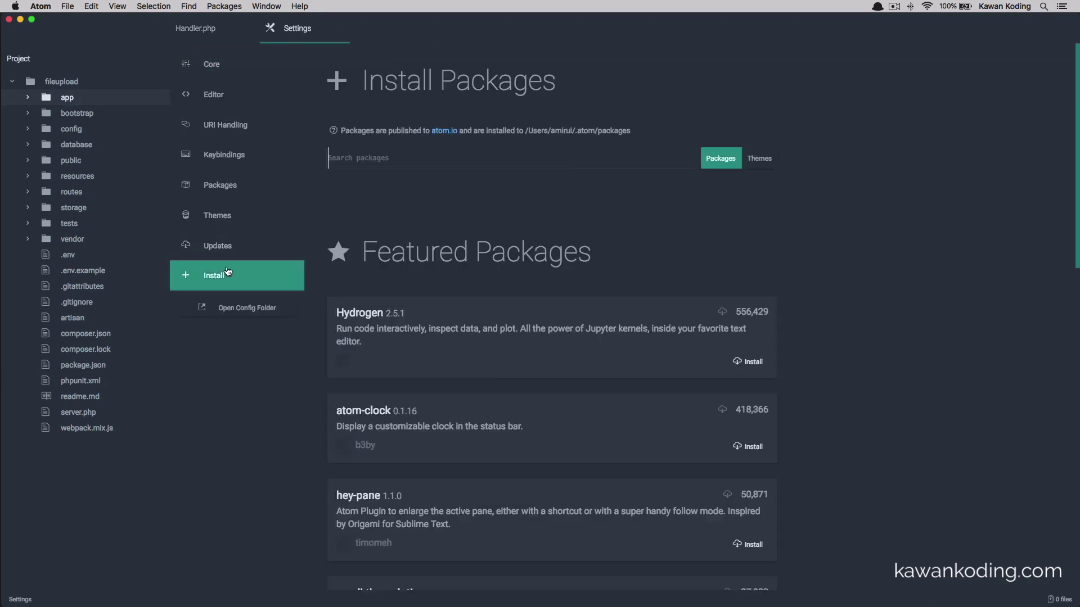
type("file icons")
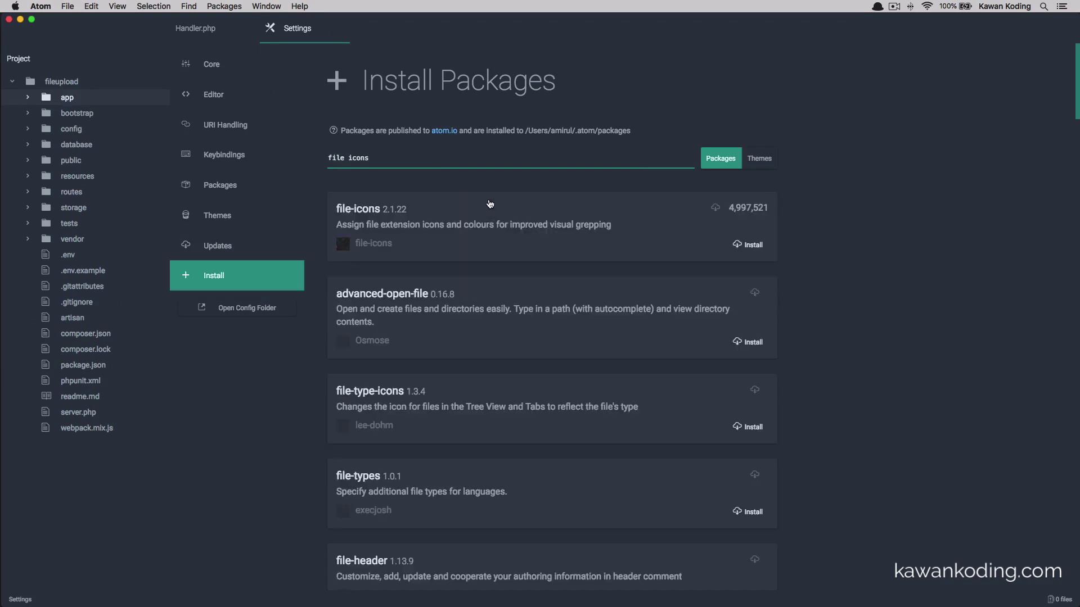
left_click(747, 245)
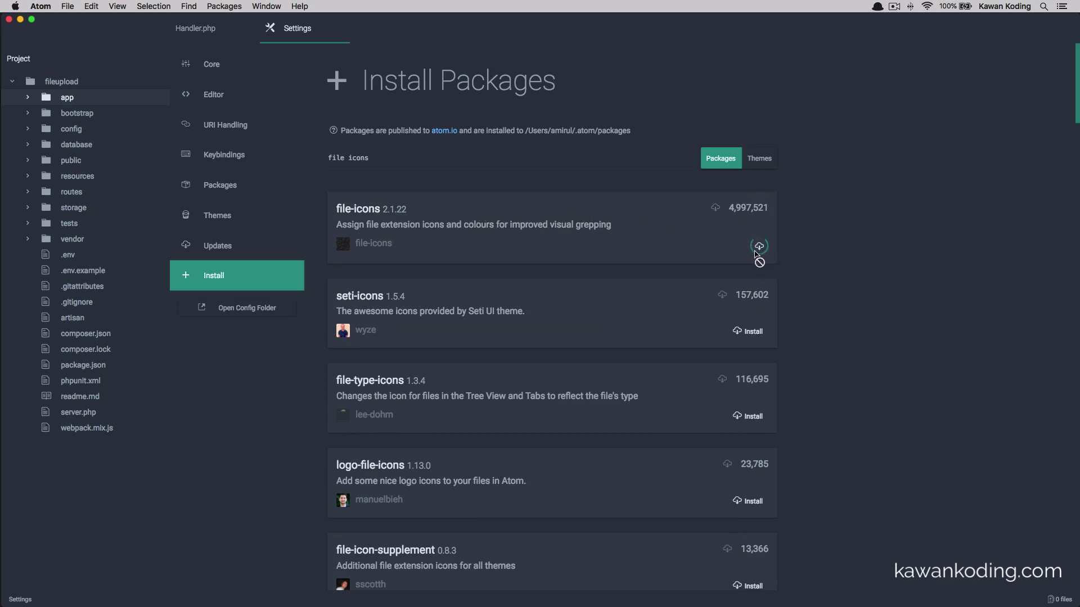
scroll(607, 341, "down", 1)
scroll(606, 341, "up", 1)
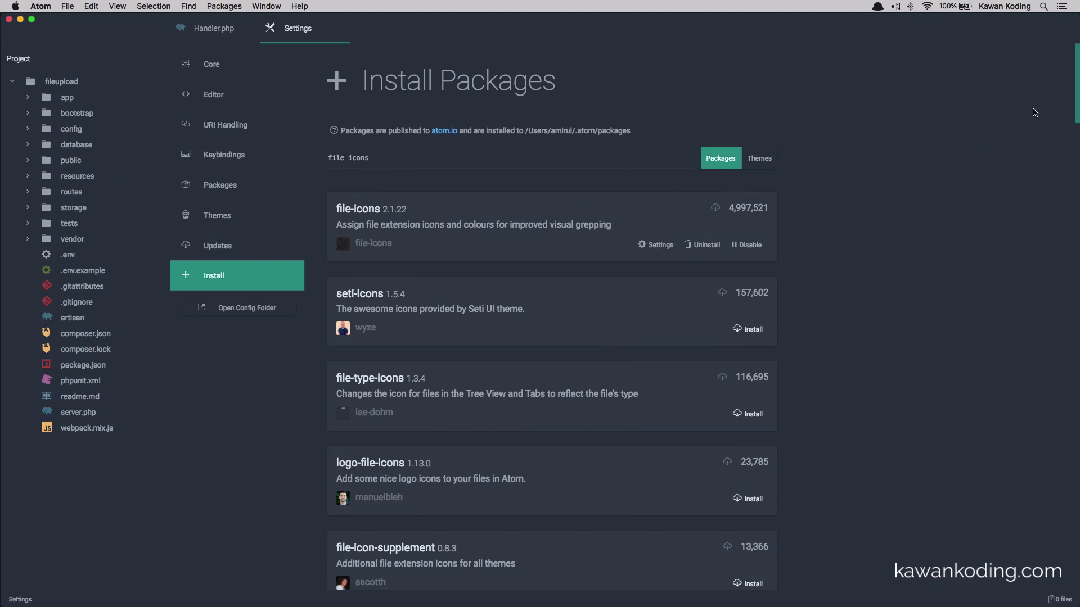
Close the settings and look over Handler.php with the new file icons in place.
left_click(338, 28)
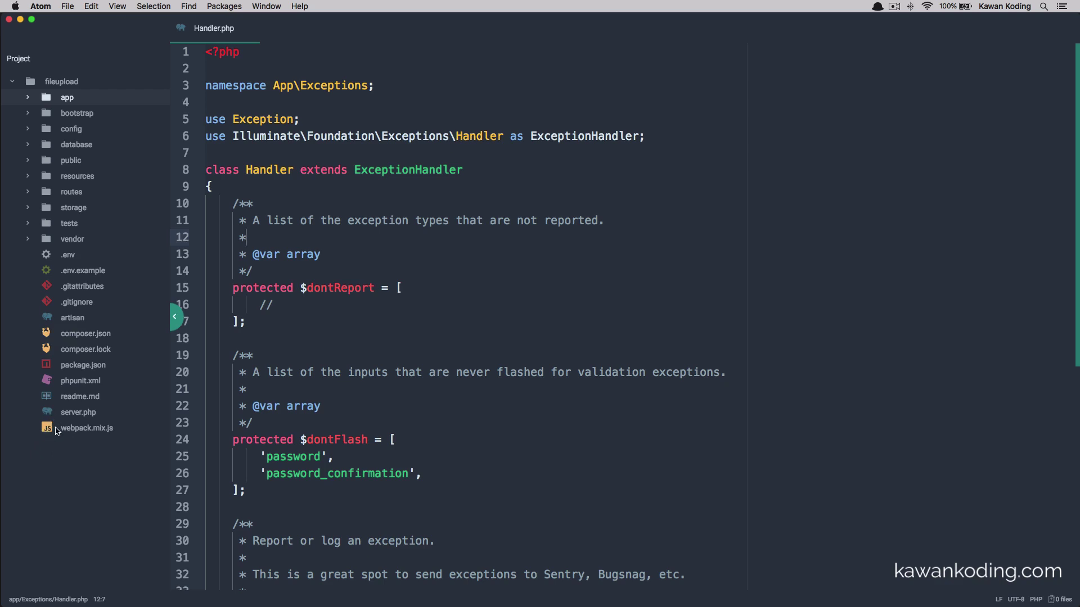
left_click(433, 332)
scroll(569, 262, "down", 7)
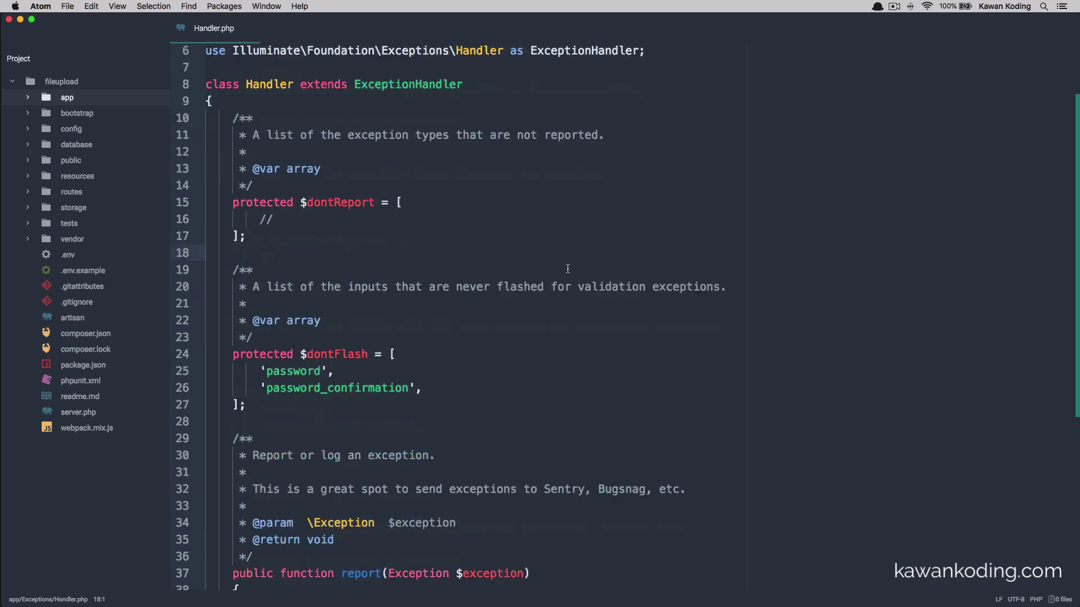
scroll(352, 222, "up", 7)
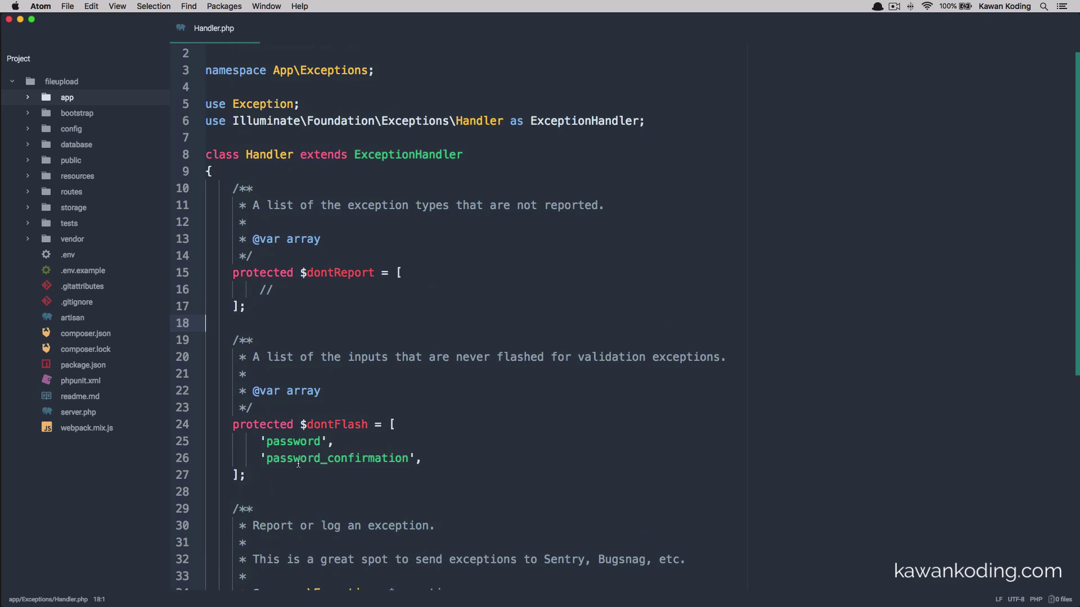